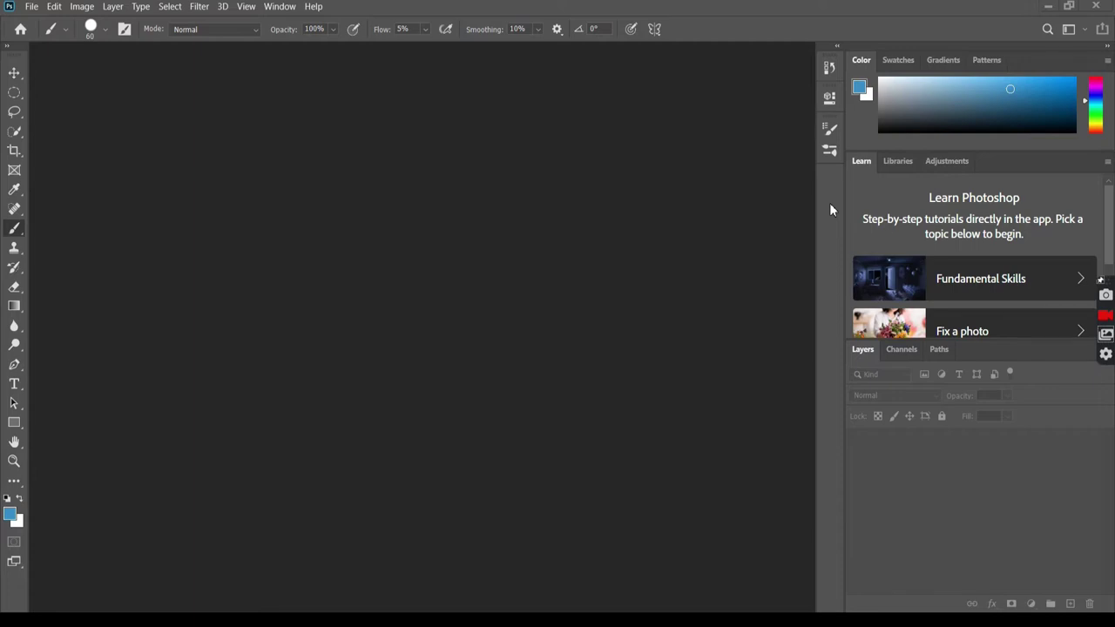
Open 'photoshop tutorial.jpg' from the Pictures folder via File > Open
{"action": "left_click", "coordinate": [31, 7]}
{"action": "left_click", "coordinate": [44, 35]}
{"action": "left_click", "coordinate": [500, 148]}
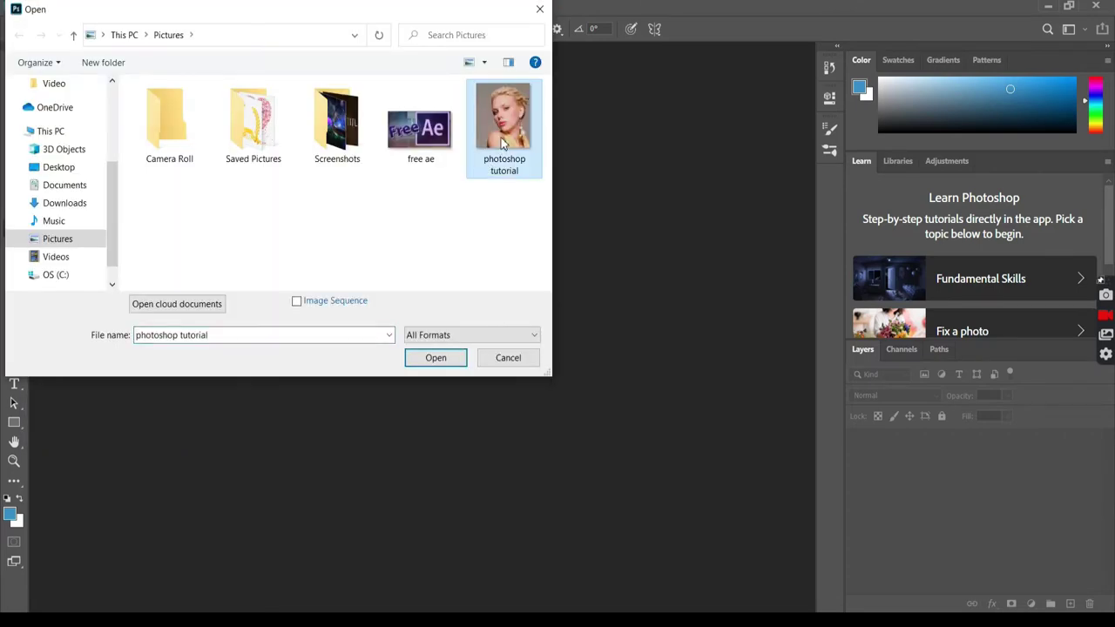
{"action": "left_click", "coordinate": [436, 357]}
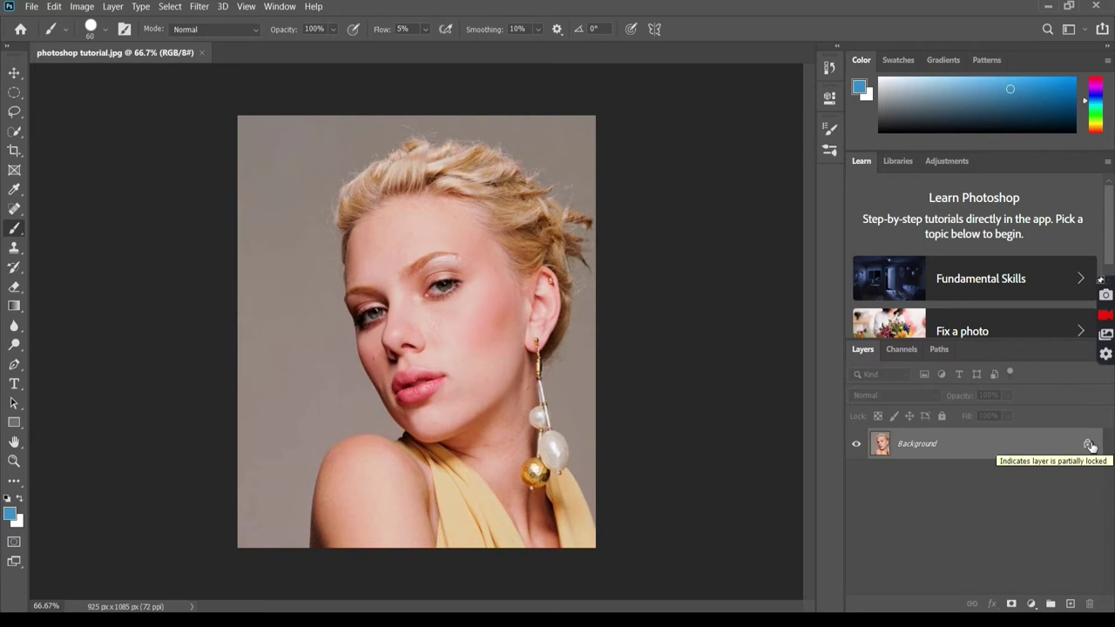
Convert the locked Background layer into an editable Layer 0
{"action": "left_click_drag", "start_coordinate": [1089, 444], "coordinate": [1090, 601]}
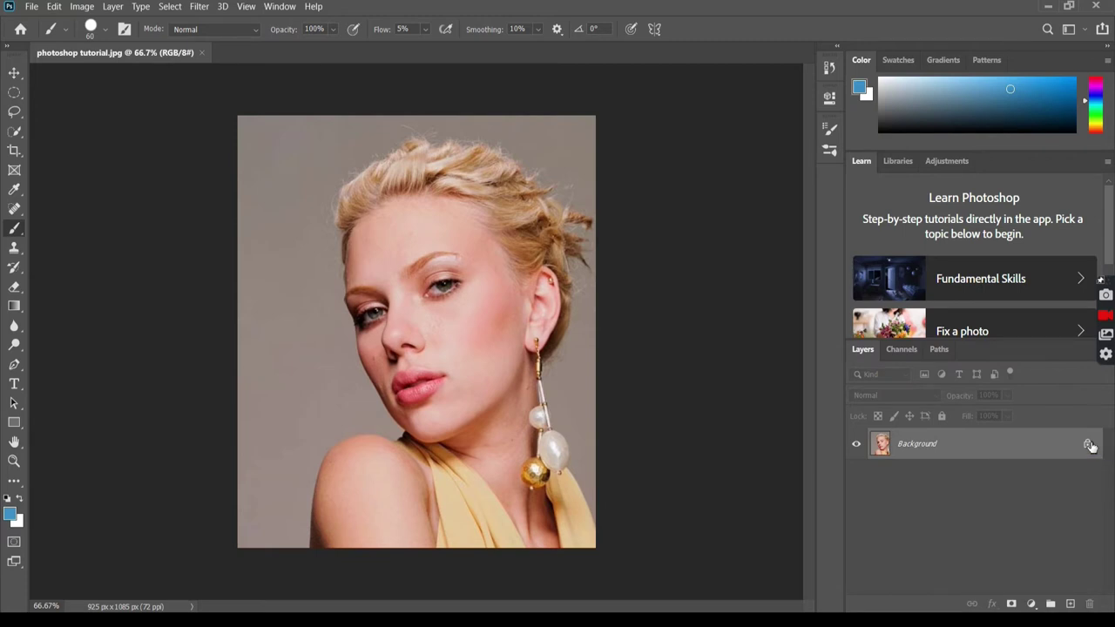
{"action": "double_click", "coordinate": [924, 445]}
{"action": "left_click", "coordinate": [675, 173]}
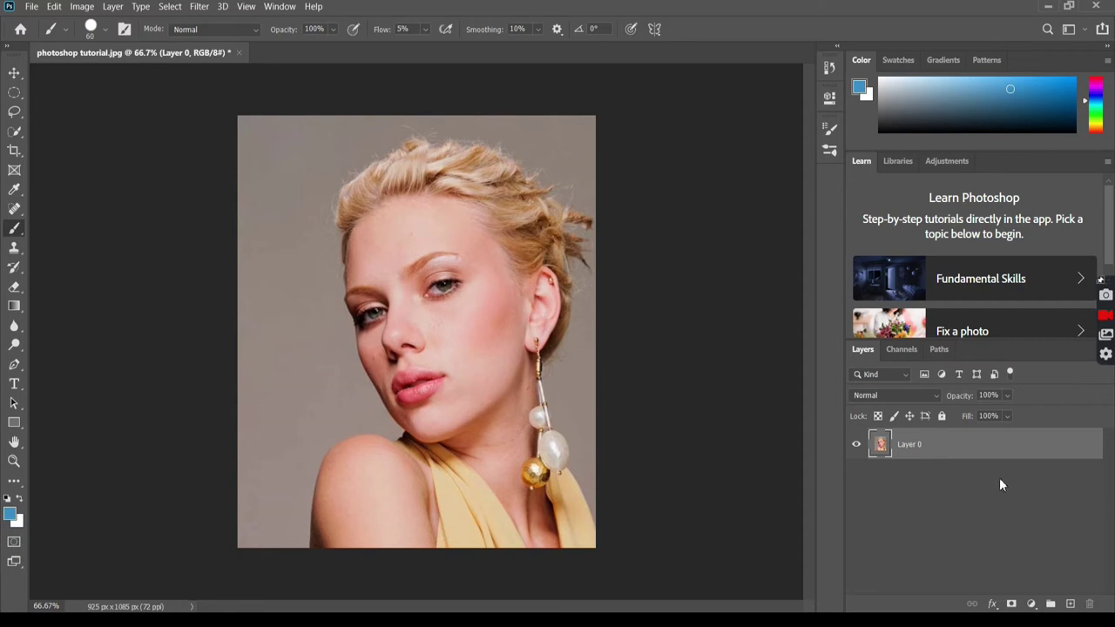
Apply the Properties panel's Remove Background quick action to Layer 0, discarding the existing mask
{"action": "left_click", "coordinate": [283, 6]}
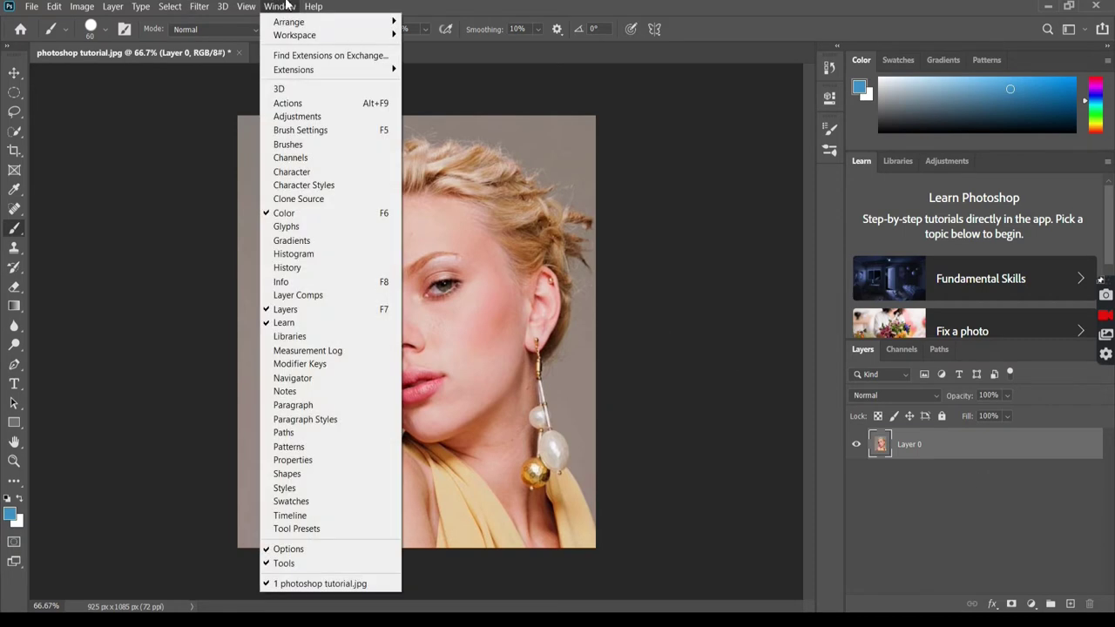
{"action": "left_click", "coordinate": [315, 462]}
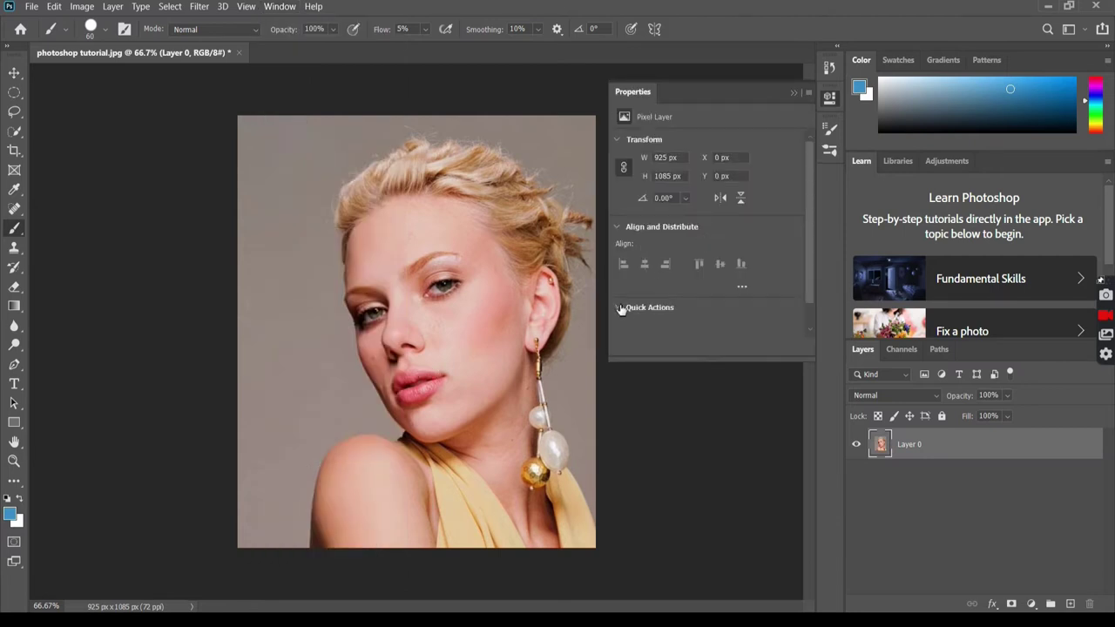
{"action": "left_click", "coordinate": [619, 307]}
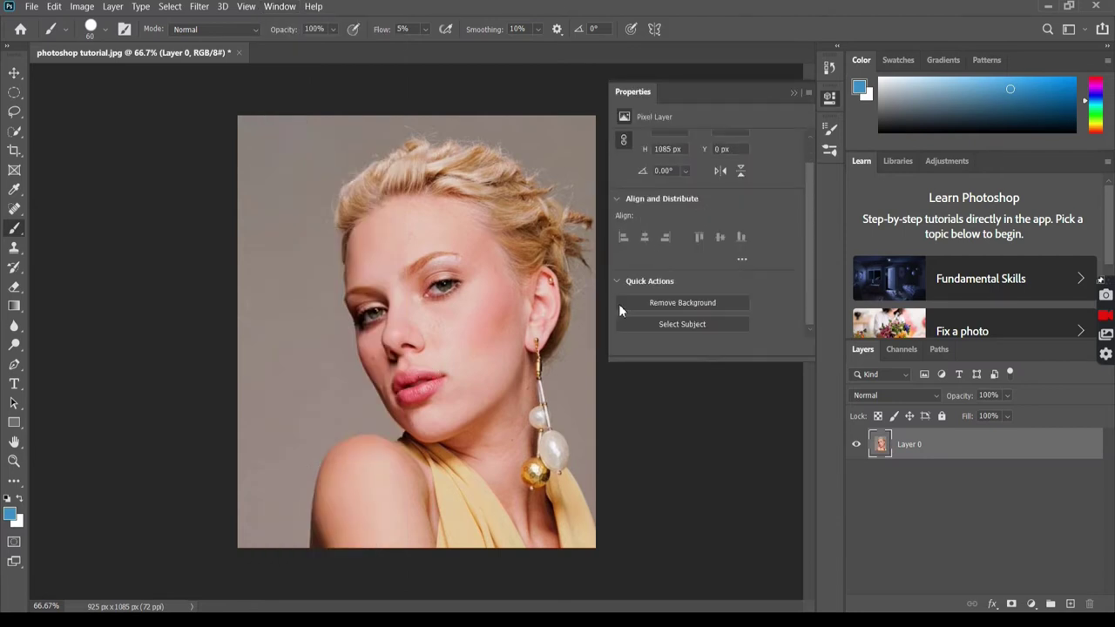
{"action": "left_click", "coordinate": [682, 303]}
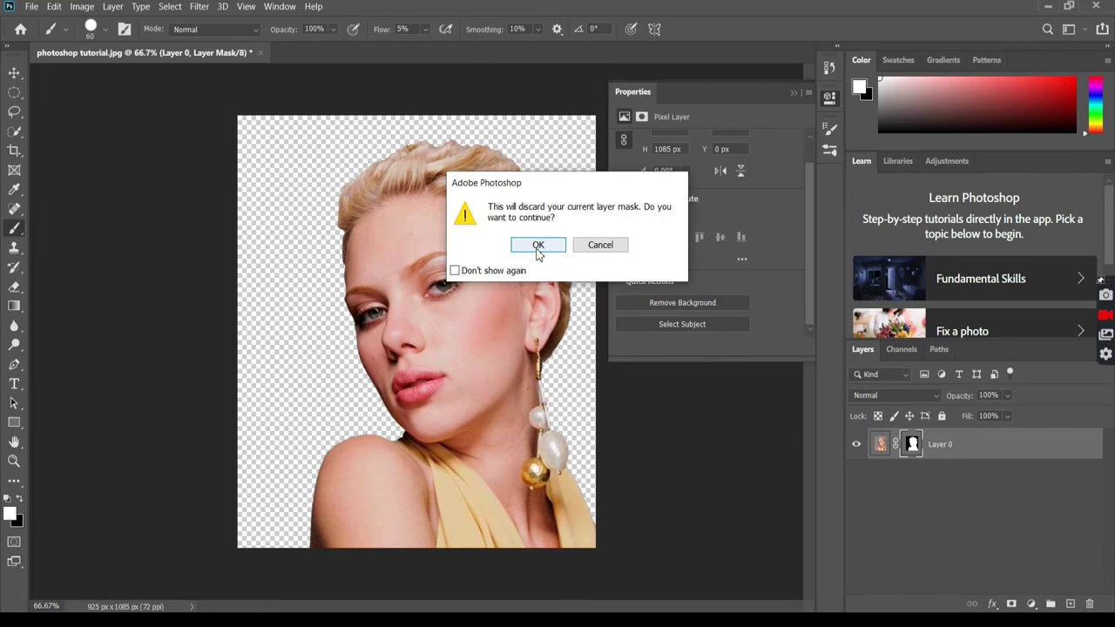
{"action": "left_click", "coordinate": [538, 244]}
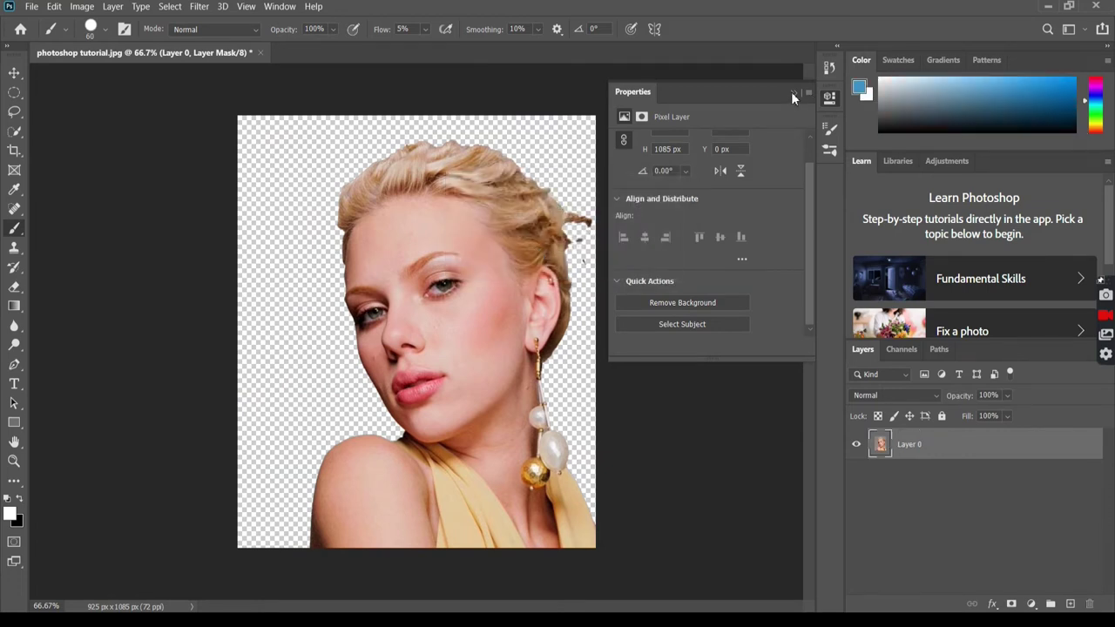
{"action": "left_click", "coordinate": [793, 91]}
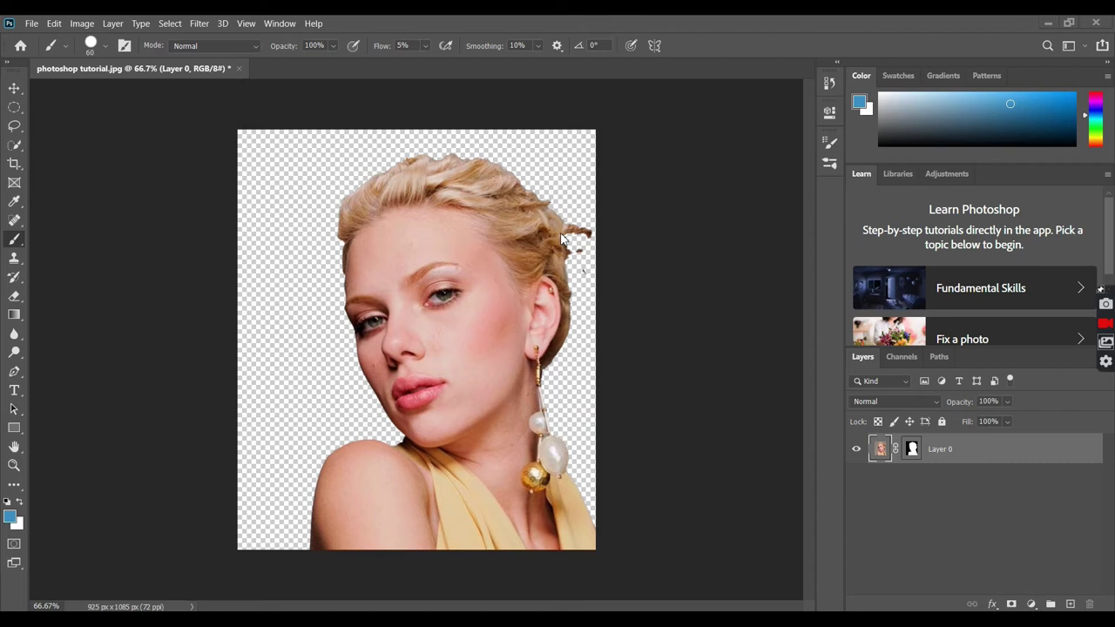
Refine Layer 0's mask around the hair using Select and Mask's Refine Edge Brush
{"action": "double_click", "coordinate": [912, 450]}
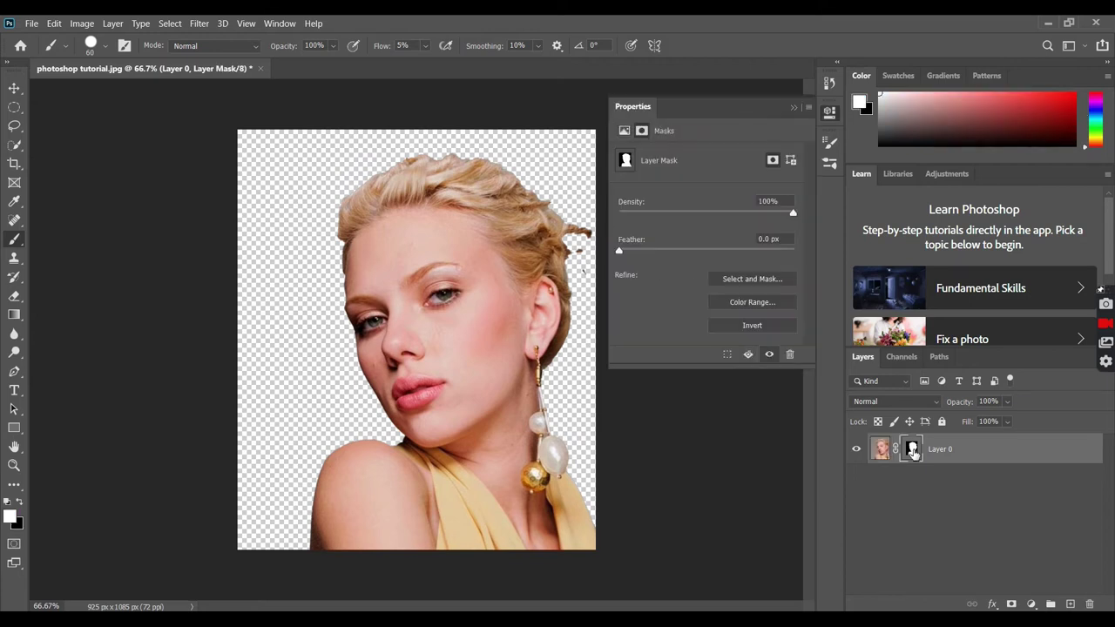
{"action": "left_click", "coordinate": [751, 278]}
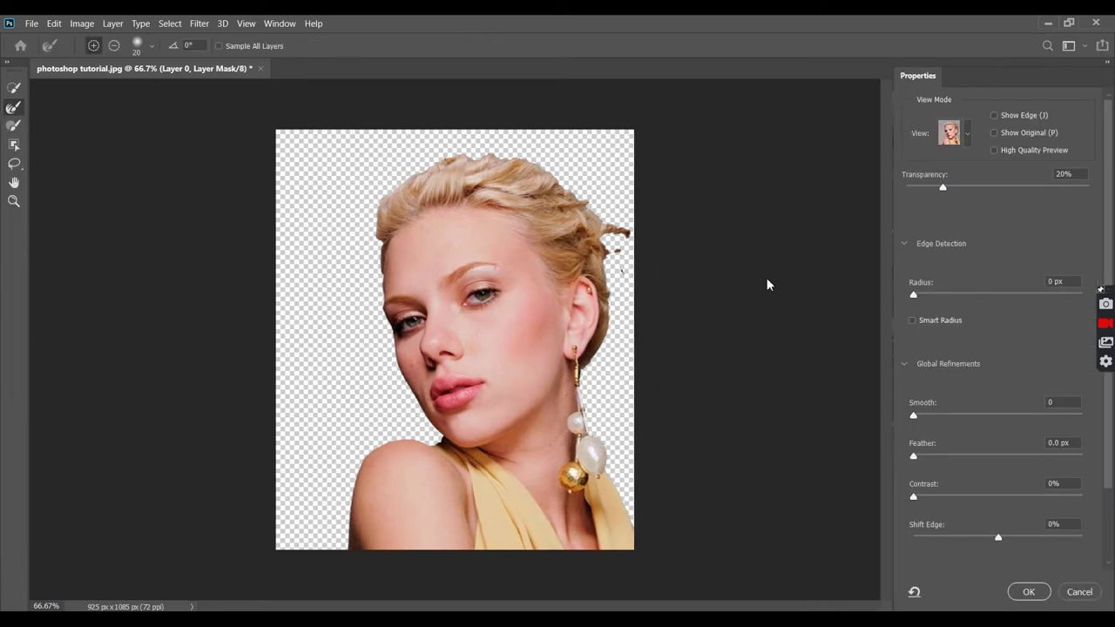
{"action": "left_click", "coordinate": [13, 126]}
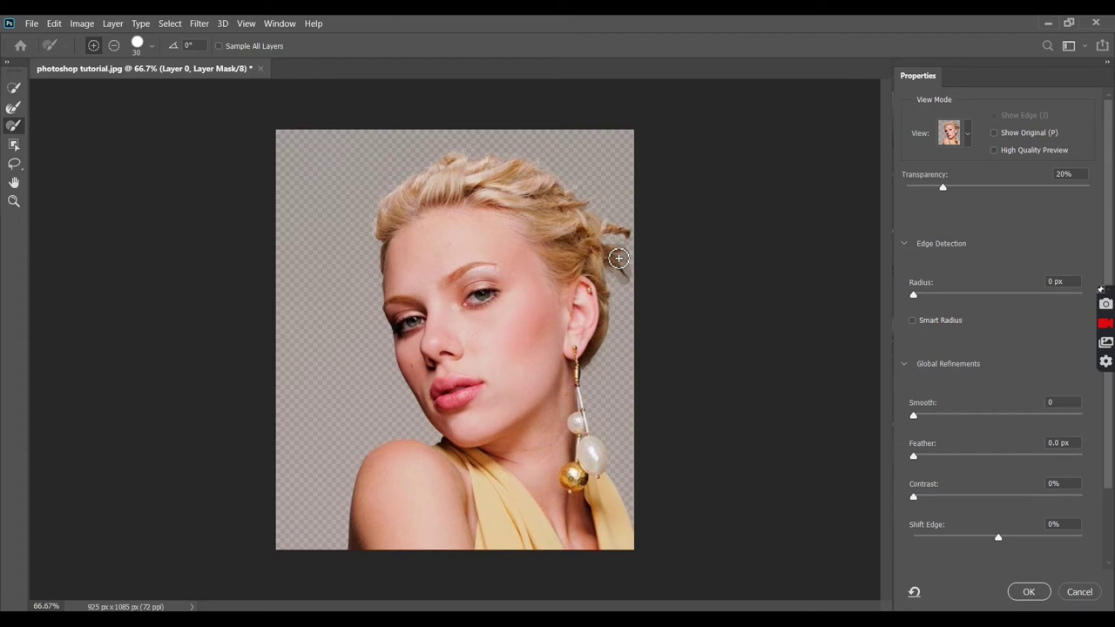
{"action": "left_click", "coordinate": [14, 108]}
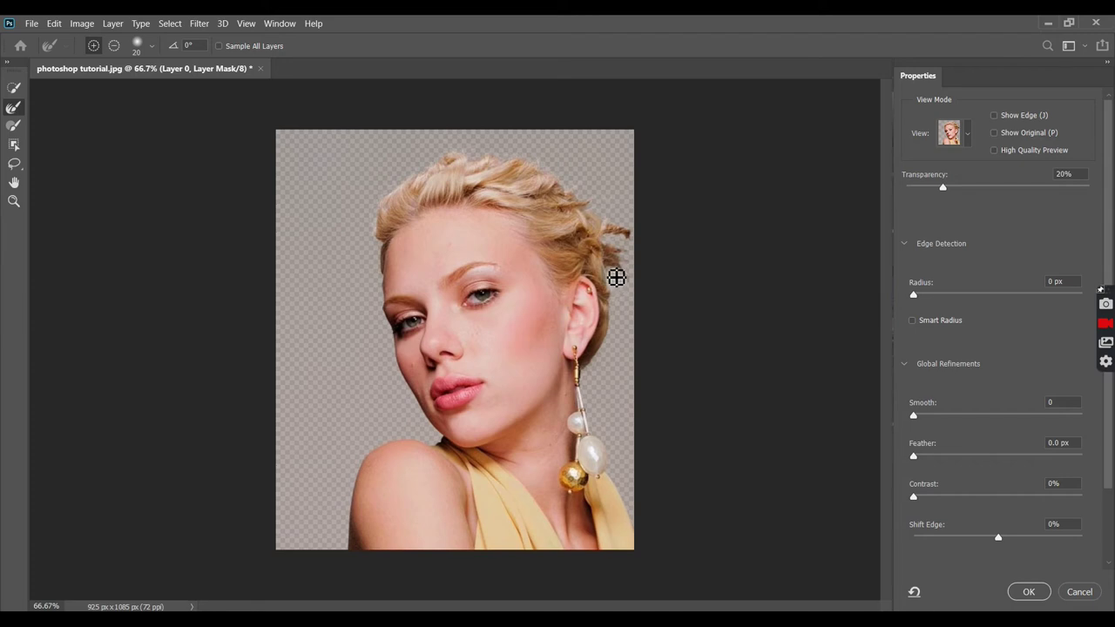
{"action": "left_click", "coordinate": [1025, 591]}
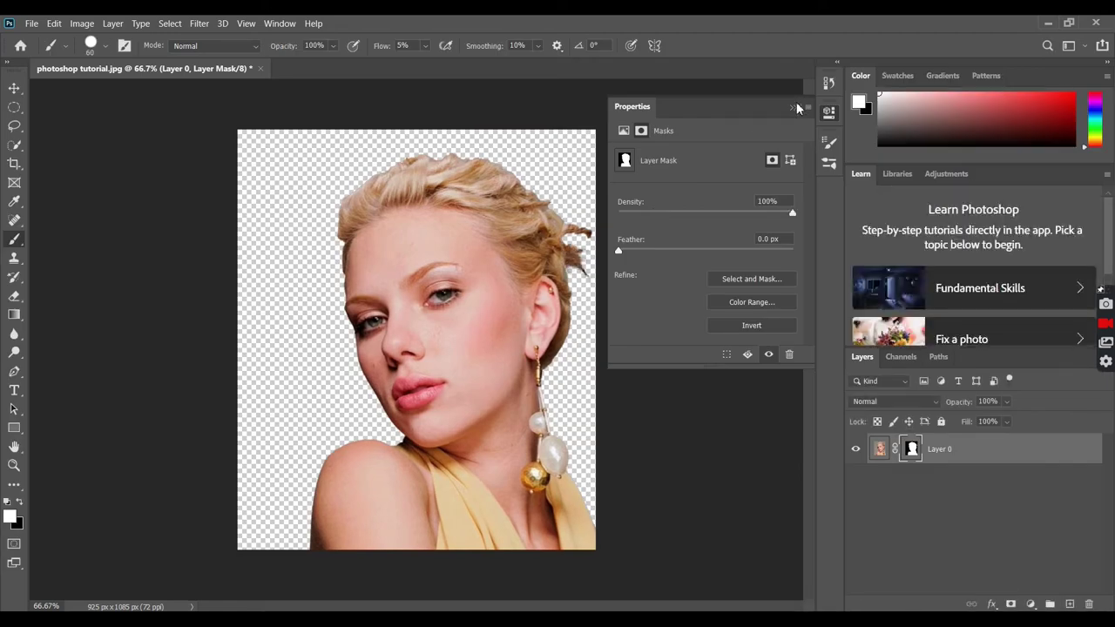
Create a new empty Layer 1 and drag it below Layer 0
{"action": "left_click", "coordinate": [791, 107]}
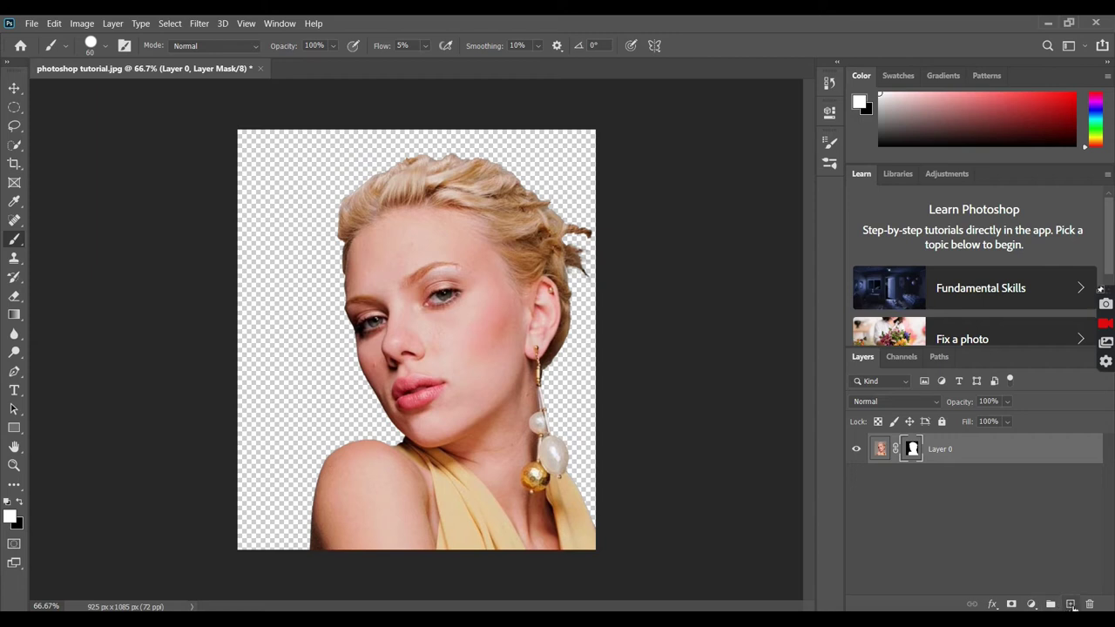
{"action": "left_click", "coordinate": [111, 23]}
{"action": "mouse_move", "coordinate": [121, 38]}
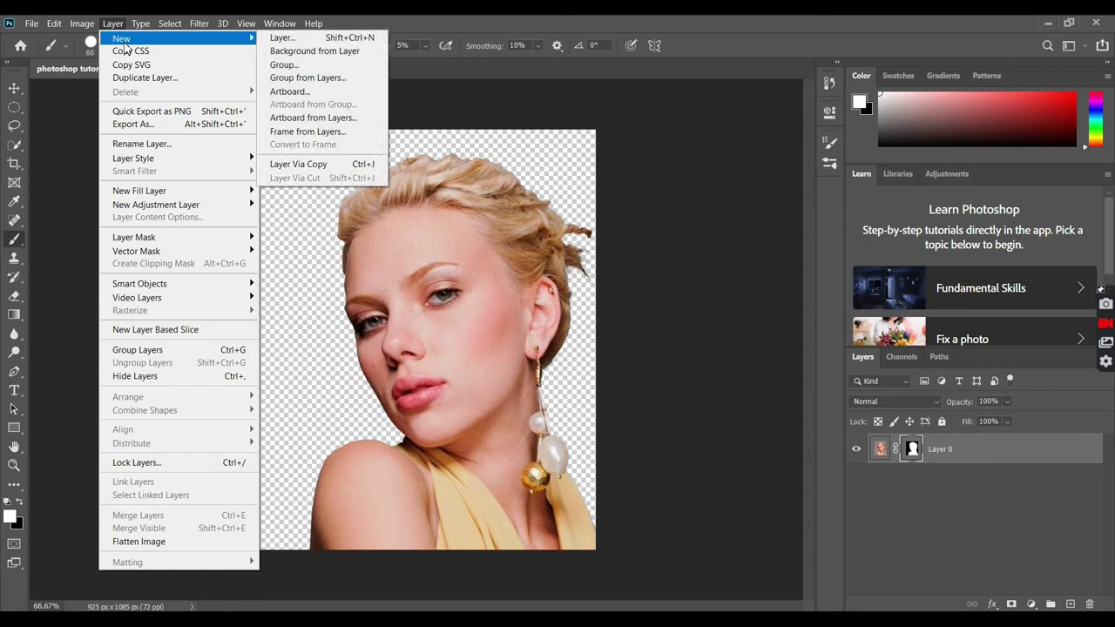
{"action": "left_click", "coordinate": [283, 38]}
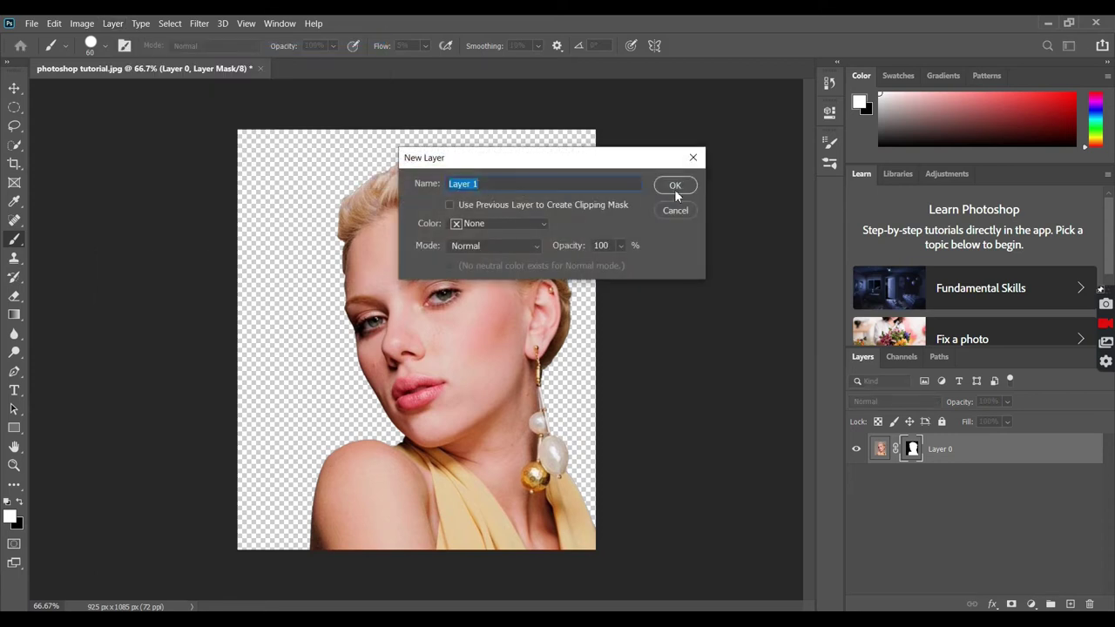
{"action": "left_click", "coordinate": [674, 186]}
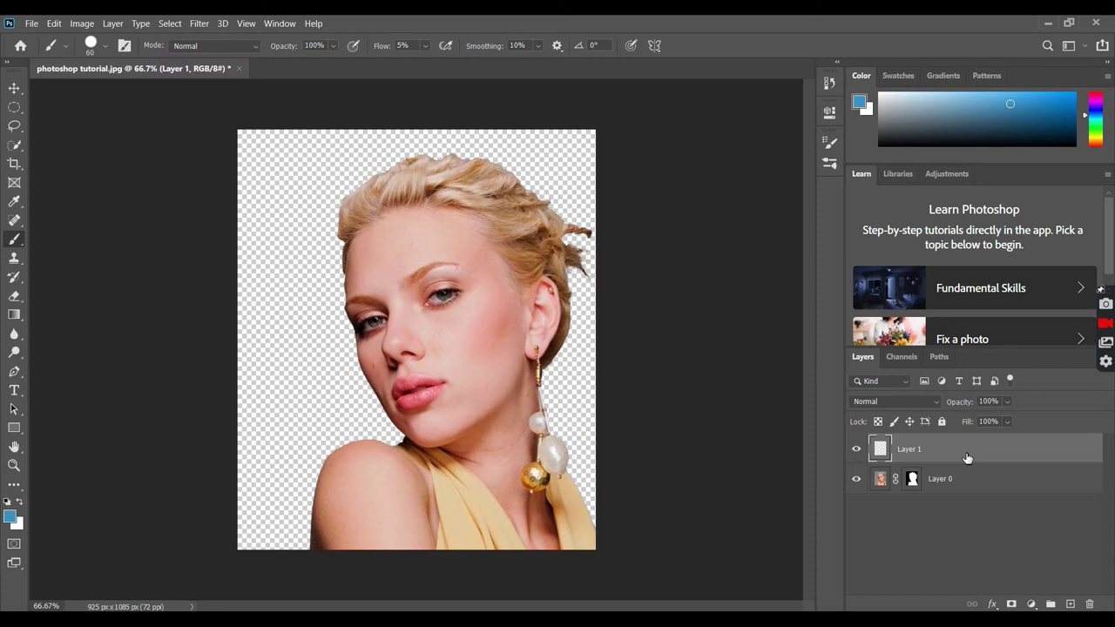
{"action": "left_click_drag", "start_coordinate": [966, 457], "coordinate": [949, 531]}
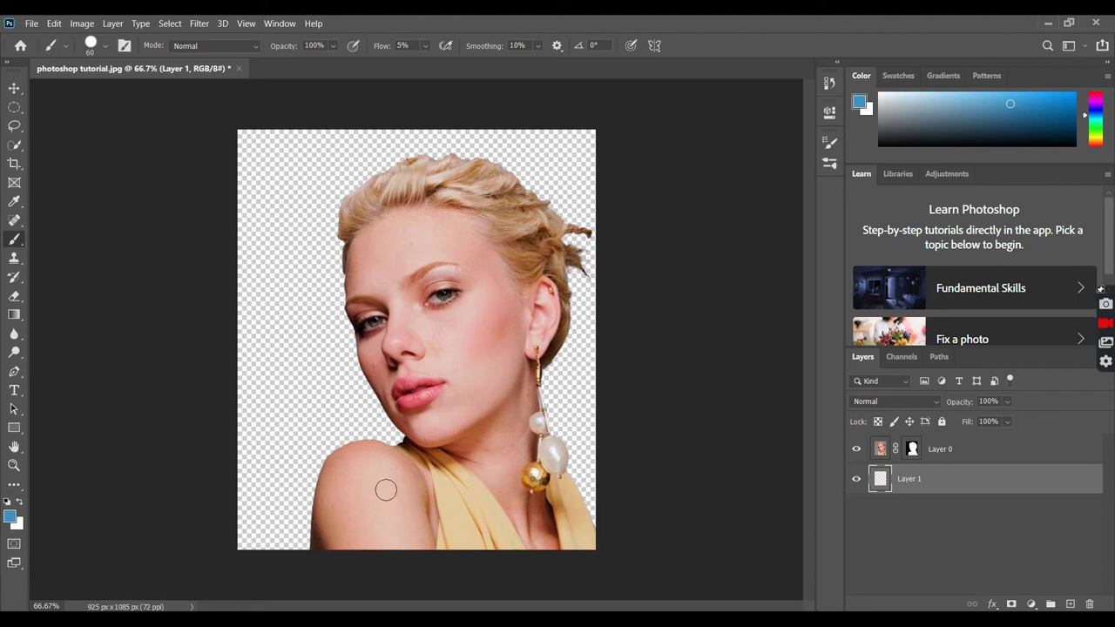
Set the foreground colour to sky blue and fill Layer 1 with it
{"action": "left_click", "coordinate": [8, 517]}
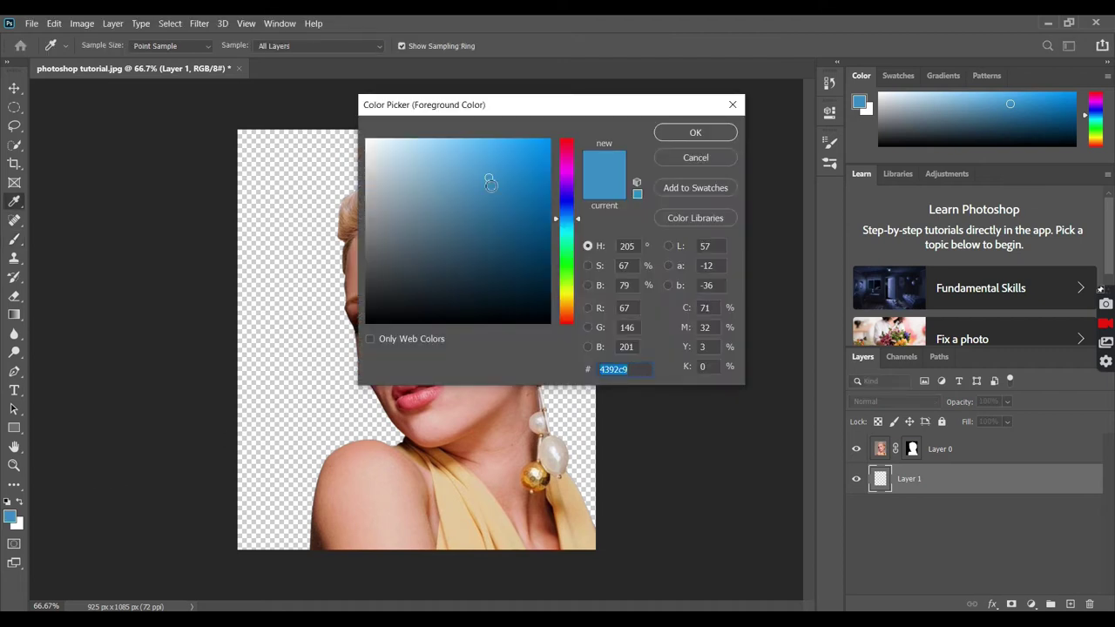
{"action": "left_click", "coordinate": [487, 182]}
{"action": "left_click", "coordinate": [714, 137]}
{"action": "key", "text": "b"}
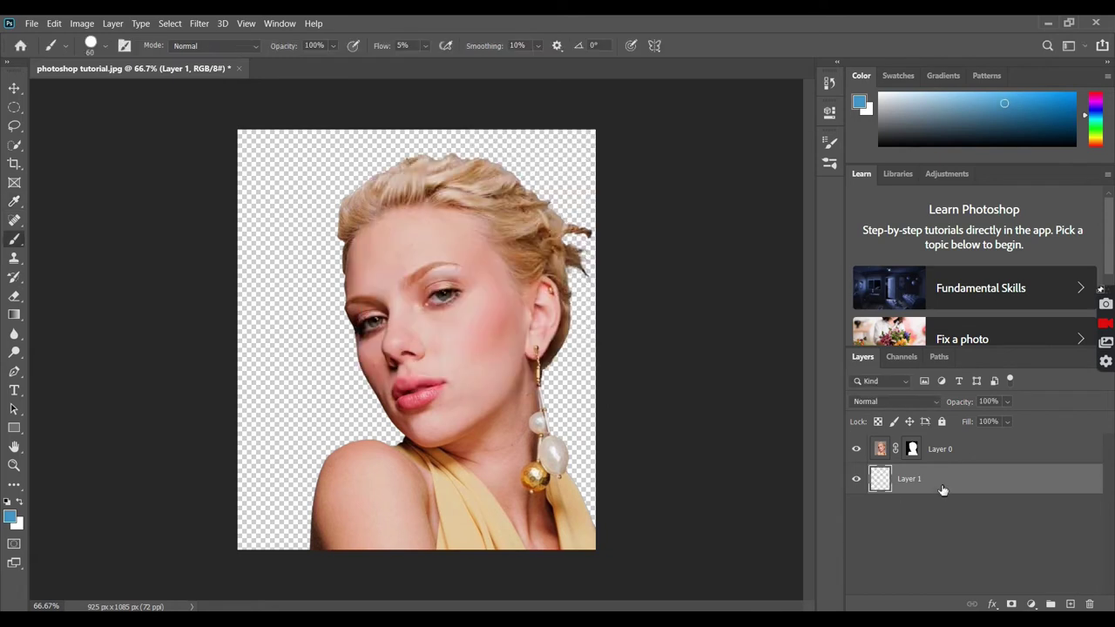
{"action": "key", "text": "alt+BackSpace"}
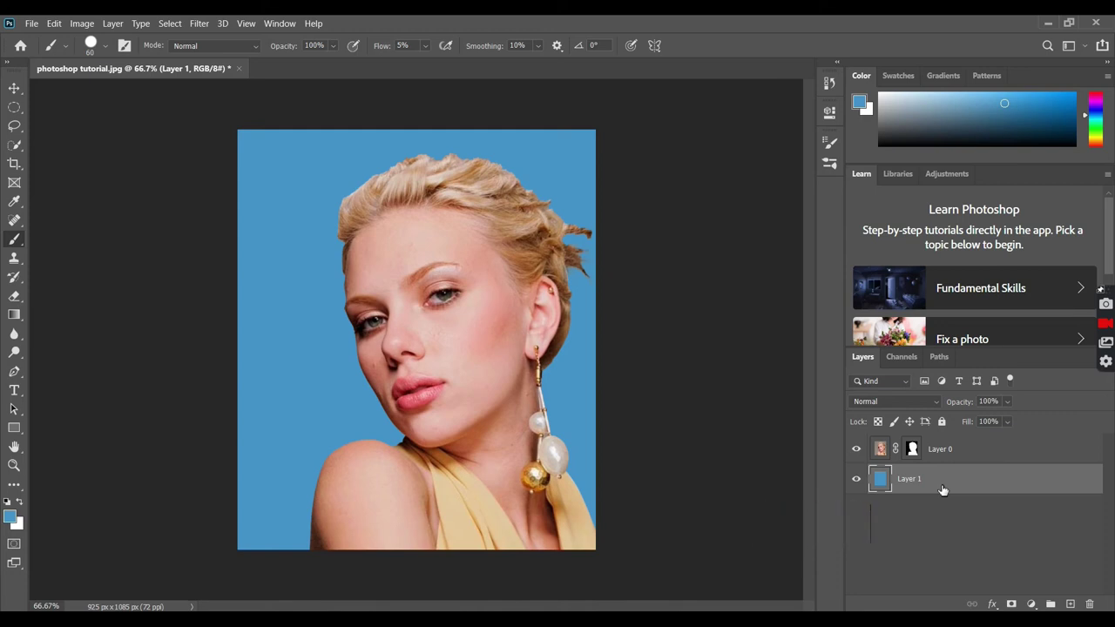
{"action": "key", "text": "ctrl+BackSpace"}
{"action": "key", "text": "ctrl+z"}
Add a Hue/Saturation adjustment layer with saturation dragged fully down
{"action": "left_click", "coordinate": [1034, 607]}
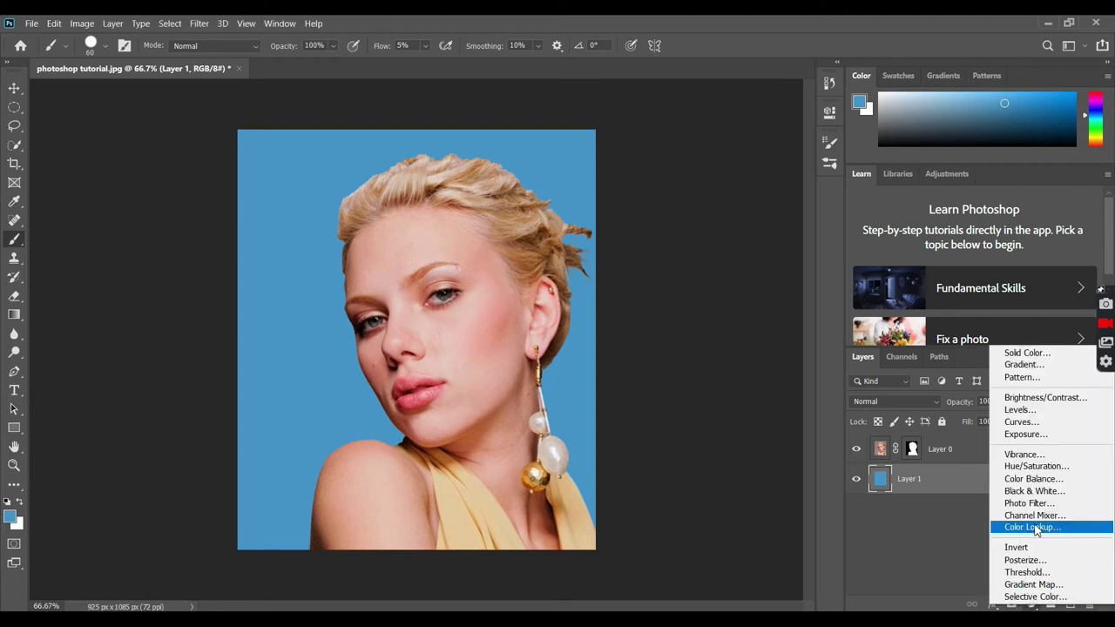
{"action": "left_click", "coordinate": [1025, 467]}
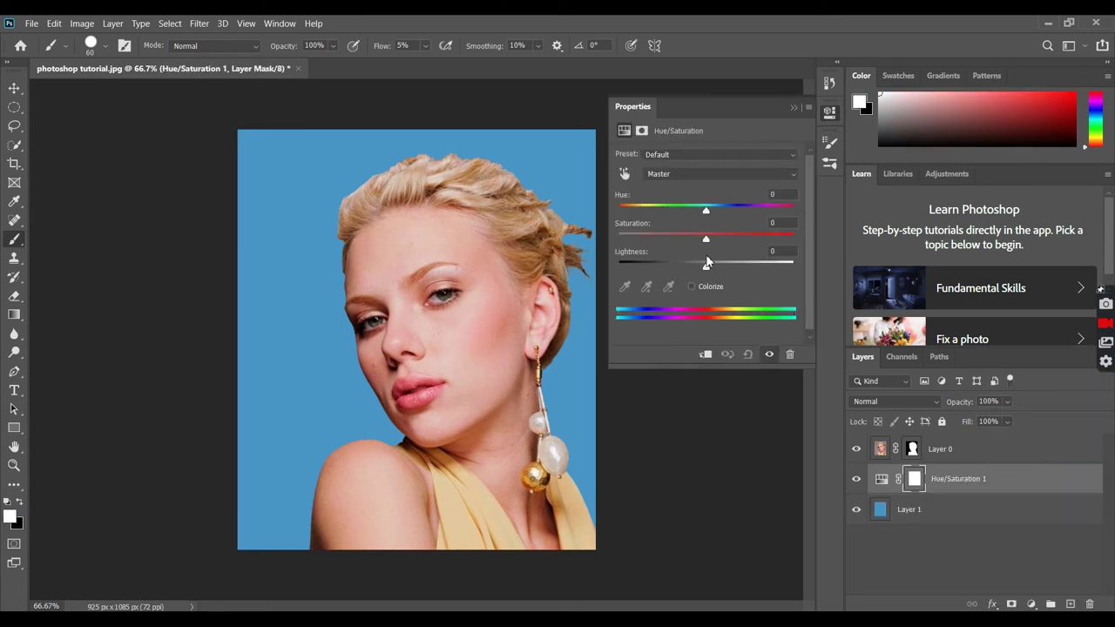
{"action": "left_click_drag", "start_coordinate": [705, 240], "coordinate": [600, 250]}
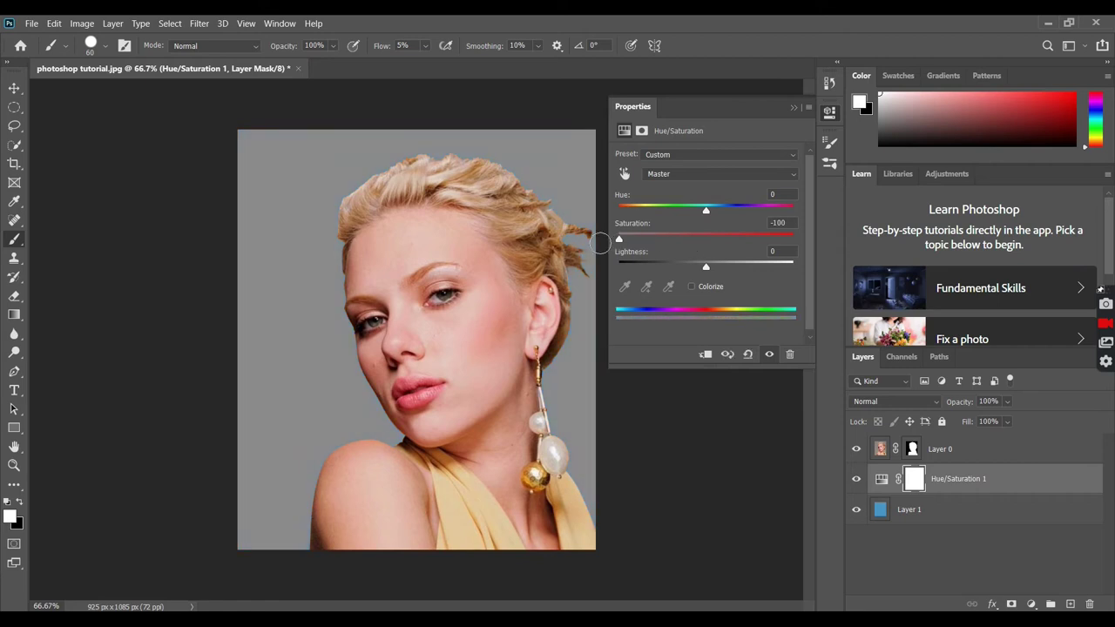
{"action": "left_click", "coordinate": [794, 109]}
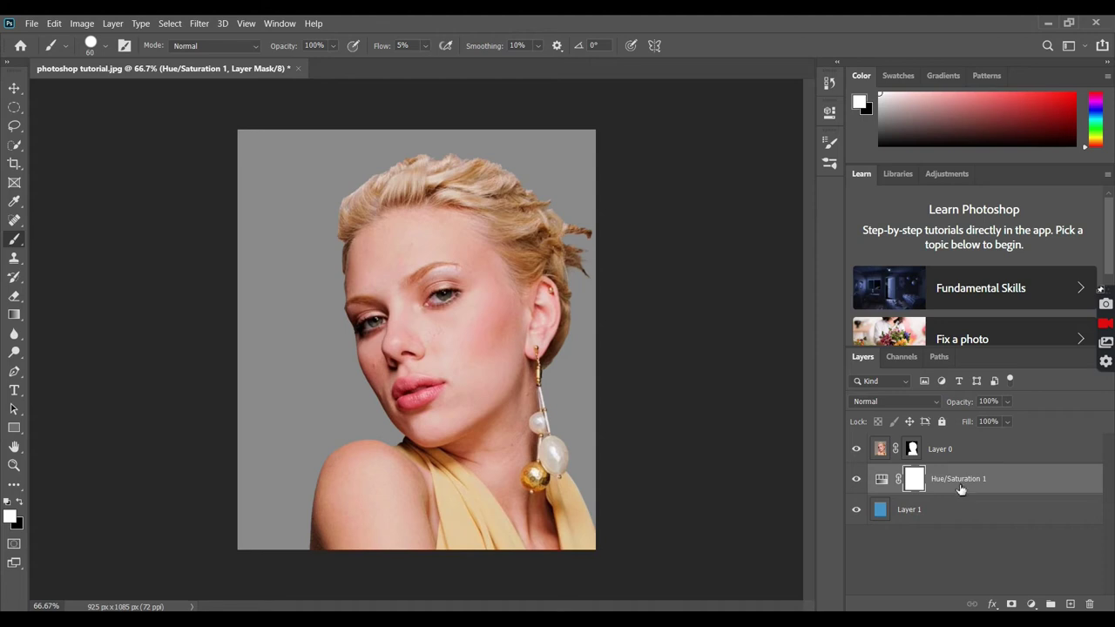
Move Hue/Saturation 1 above Layer 0 and clip it to the portrait
{"action": "left_click_drag", "start_coordinate": [960, 489], "coordinate": [952, 445]}
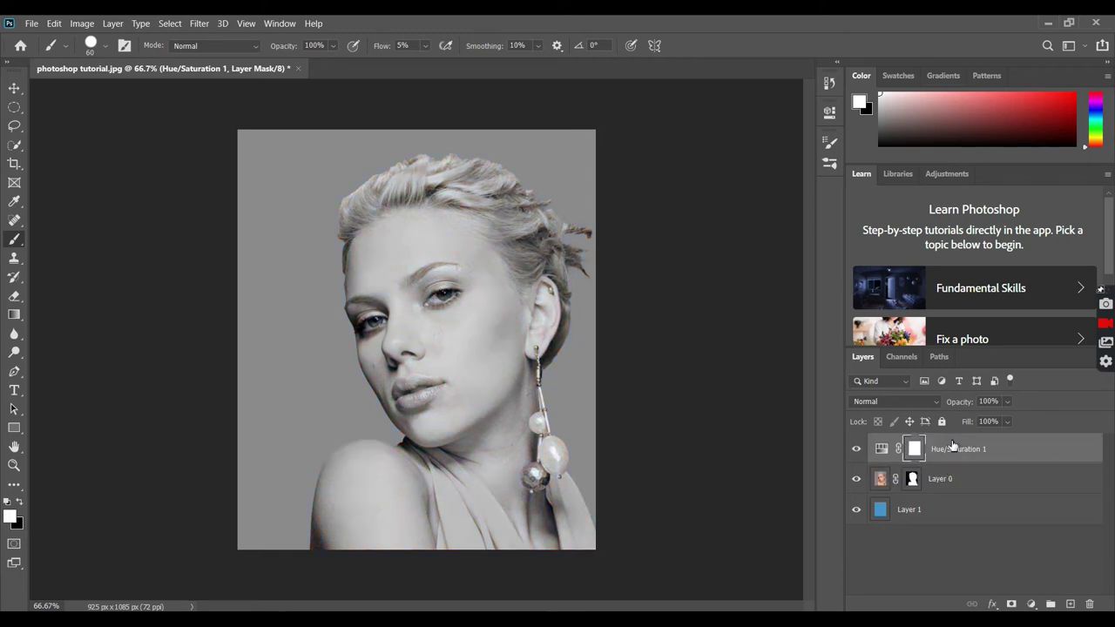
{"action": "right_click", "coordinate": [952, 445]}
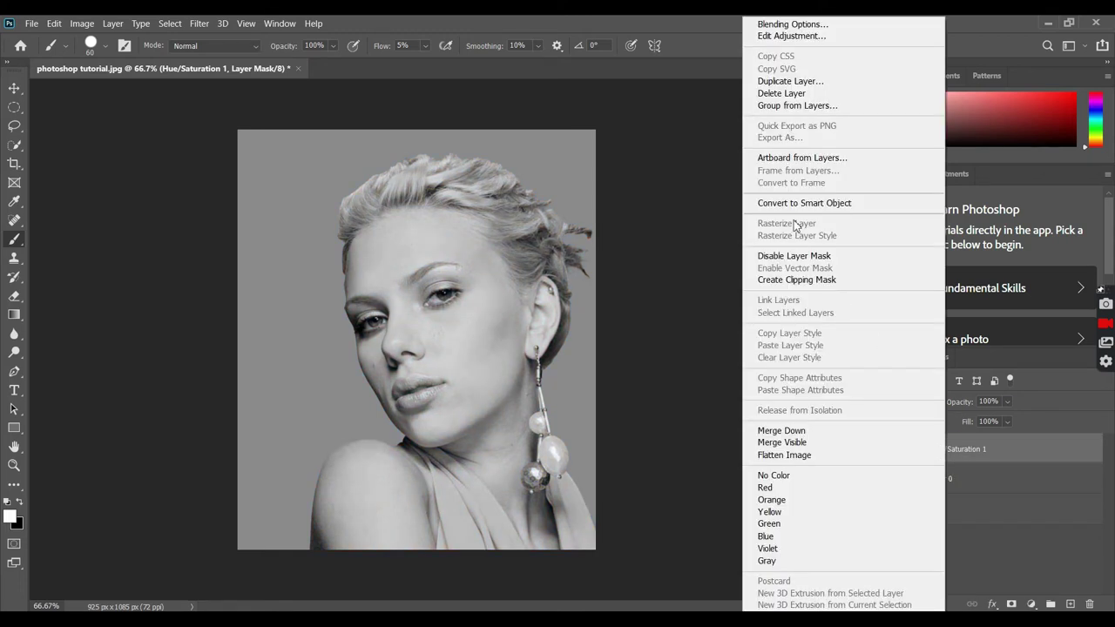
{"action": "left_click", "coordinate": [818, 279]}
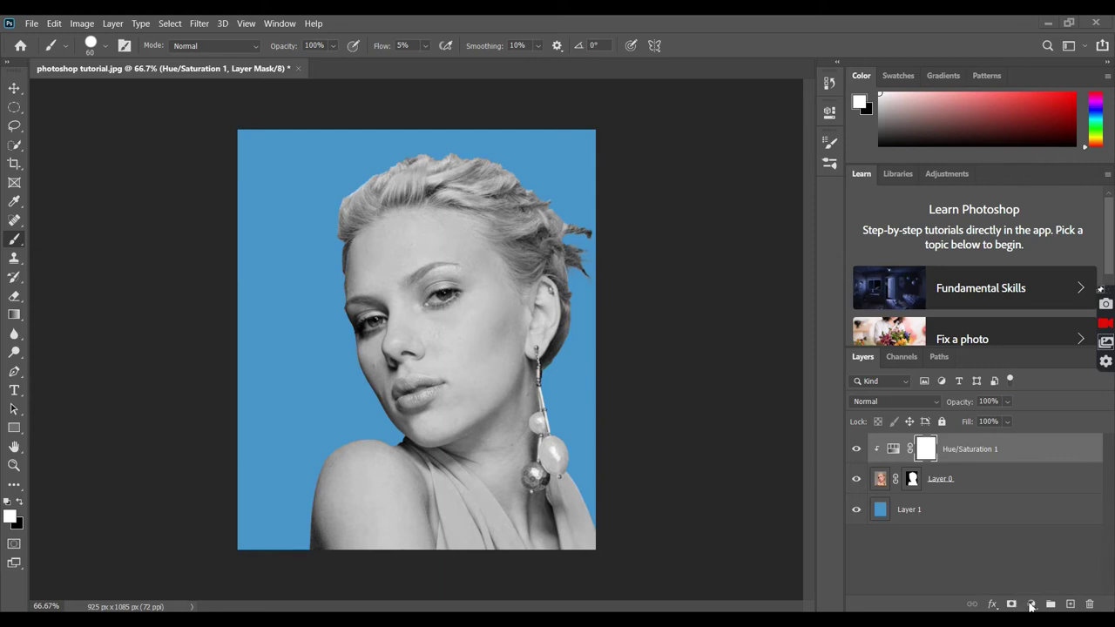
Add a Threshold adjustment layer with threshold level 142
{"action": "left_click", "coordinate": [113, 26]}
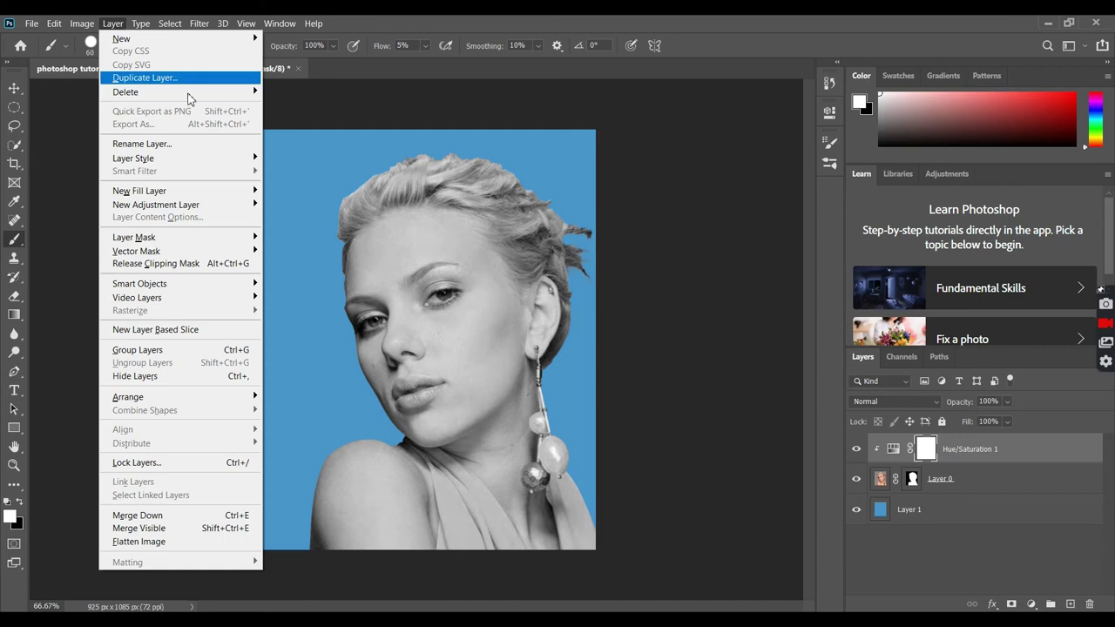
{"action": "mouse_move", "coordinate": [156, 204]}
{"action": "left_click", "coordinate": [311, 392]}
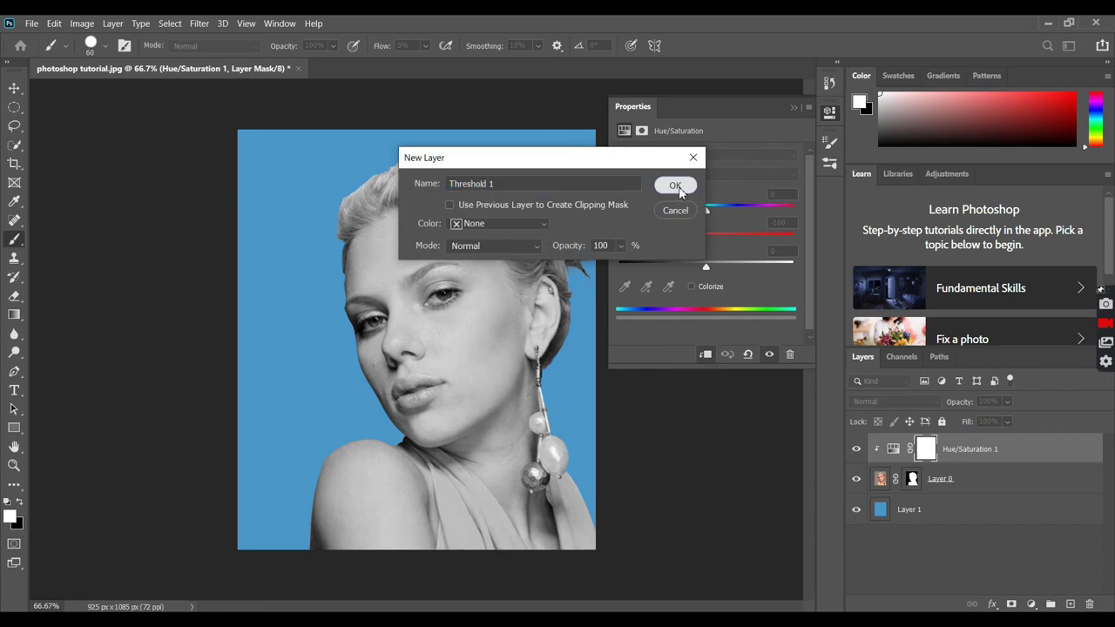
{"action": "left_click", "coordinate": [675, 185]}
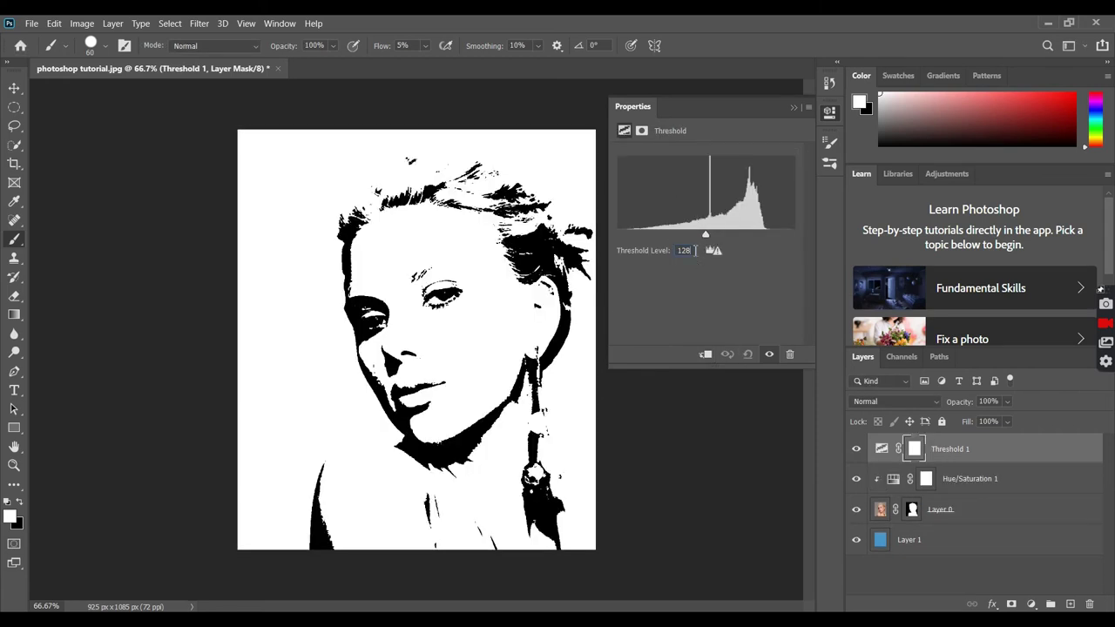
{"action": "key", "text": "BackSpace"}
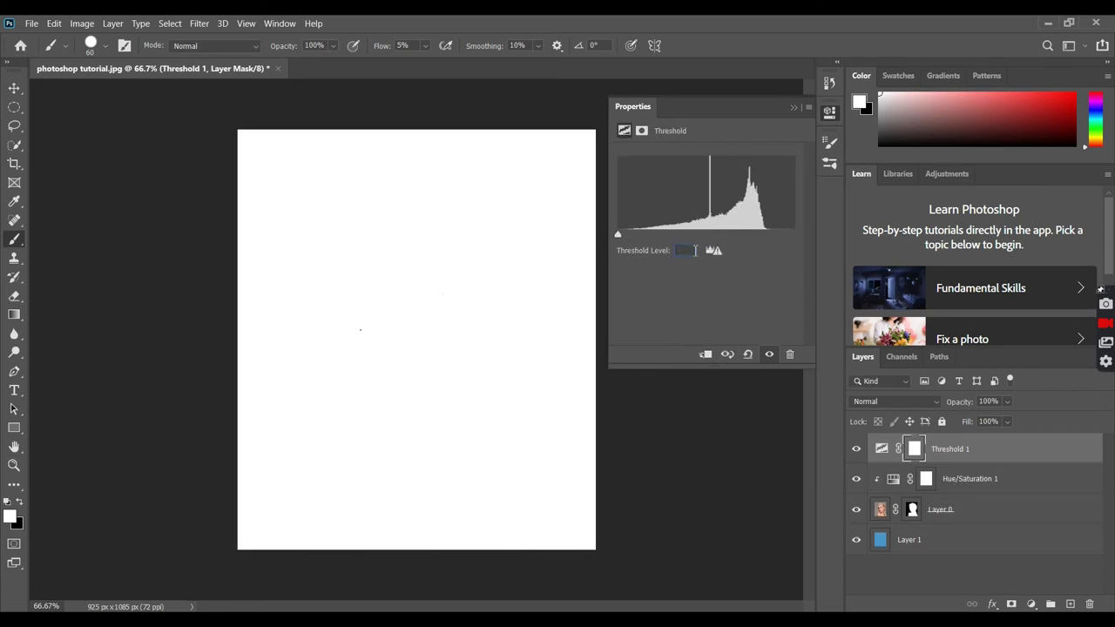
{"action": "type", "text": "142"}
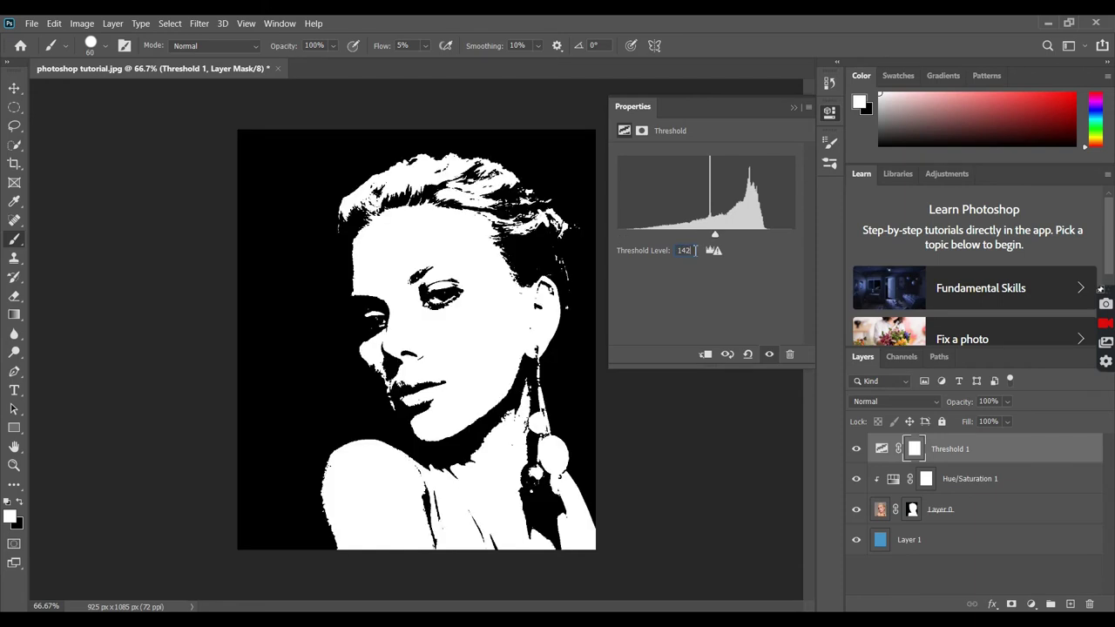
{"action": "left_click", "coordinate": [794, 108]}
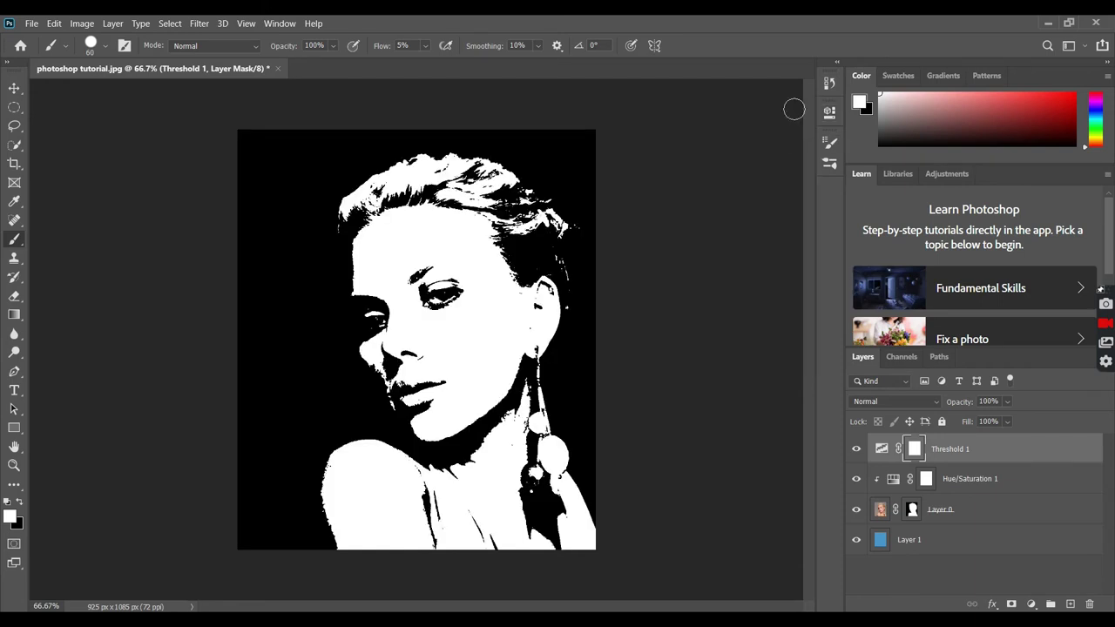
Clip Threshold 1 to the portrait and set its opacity to 50%
{"action": "right_click", "coordinate": [975, 446]}
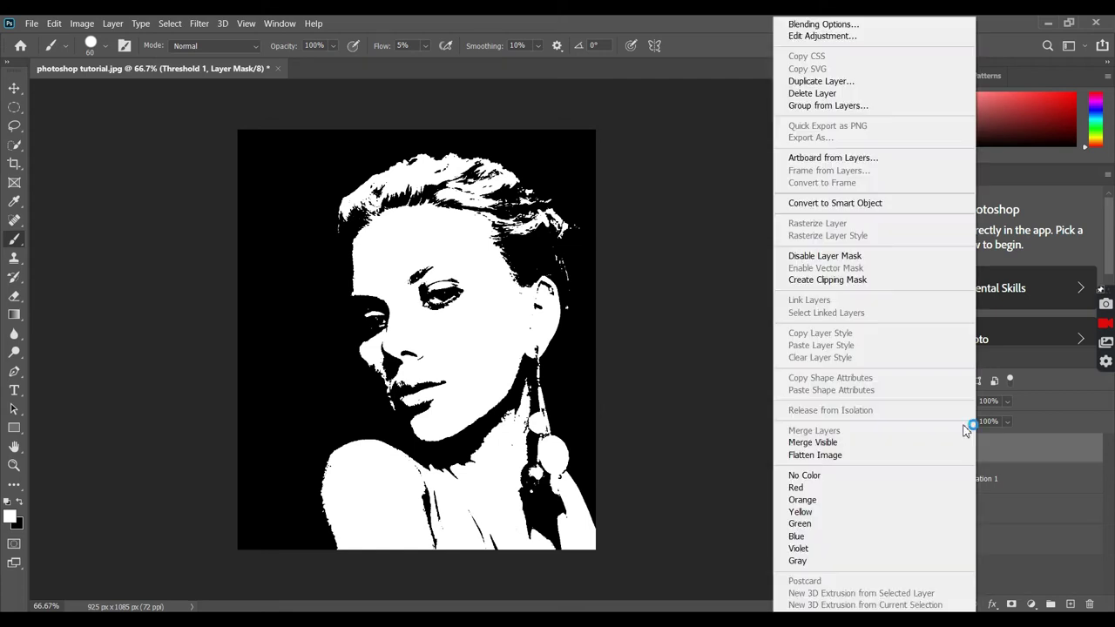
{"action": "left_click", "coordinate": [838, 280]}
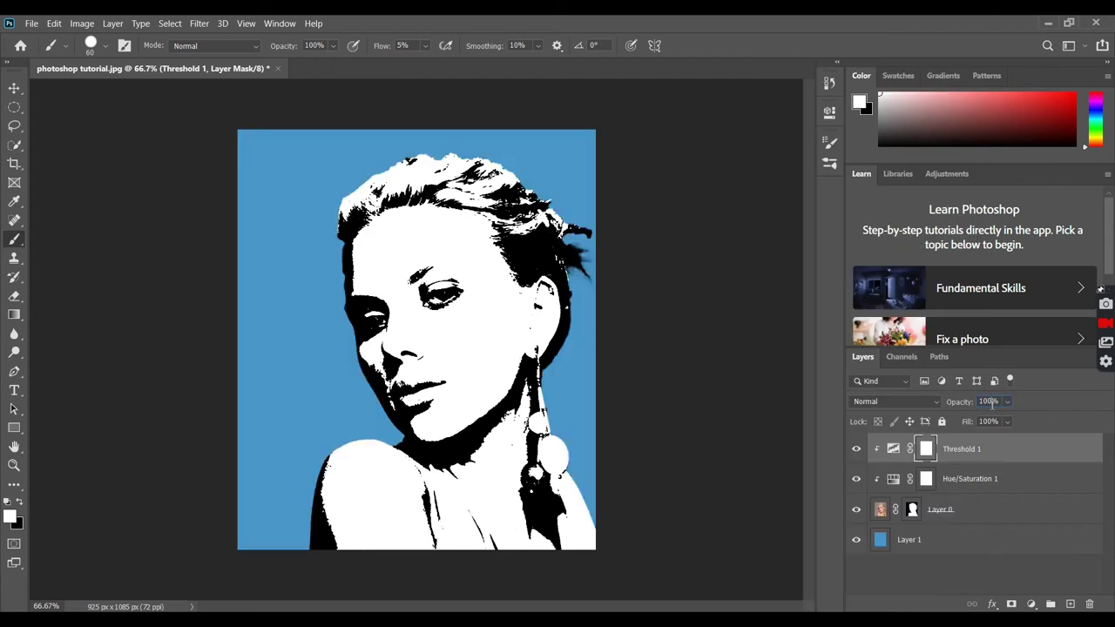
{"action": "type", "text": "0"}
{"action": "type", "text": "50"}
{"action": "key", "text": "Return"}
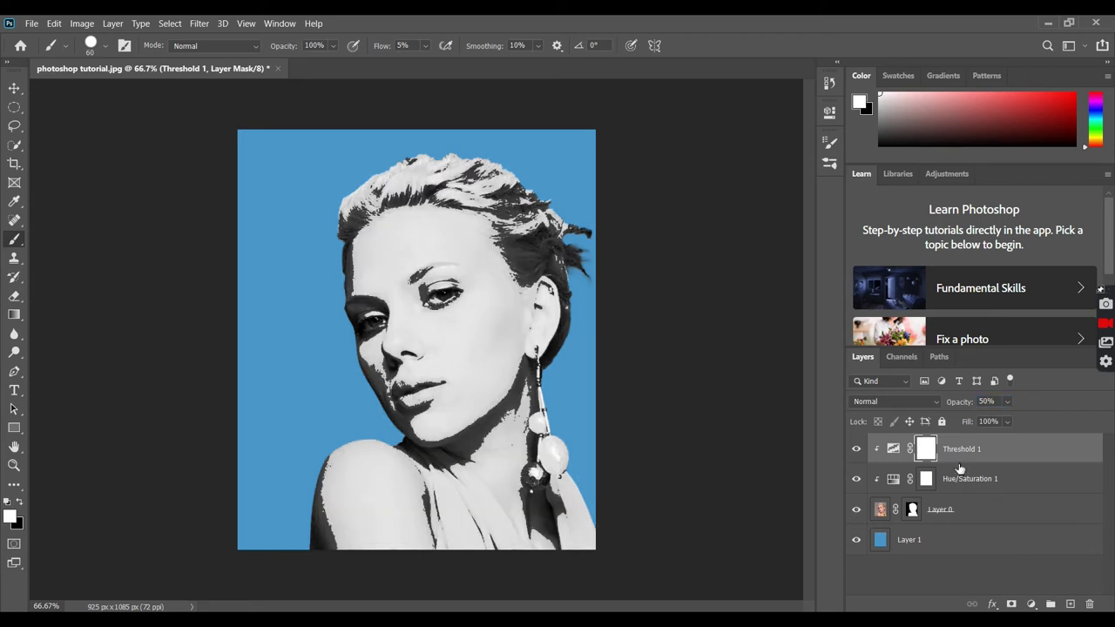
Select Layer 0 and bring up its context menu
{"action": "left_click", "coordinate": [965, 510]}
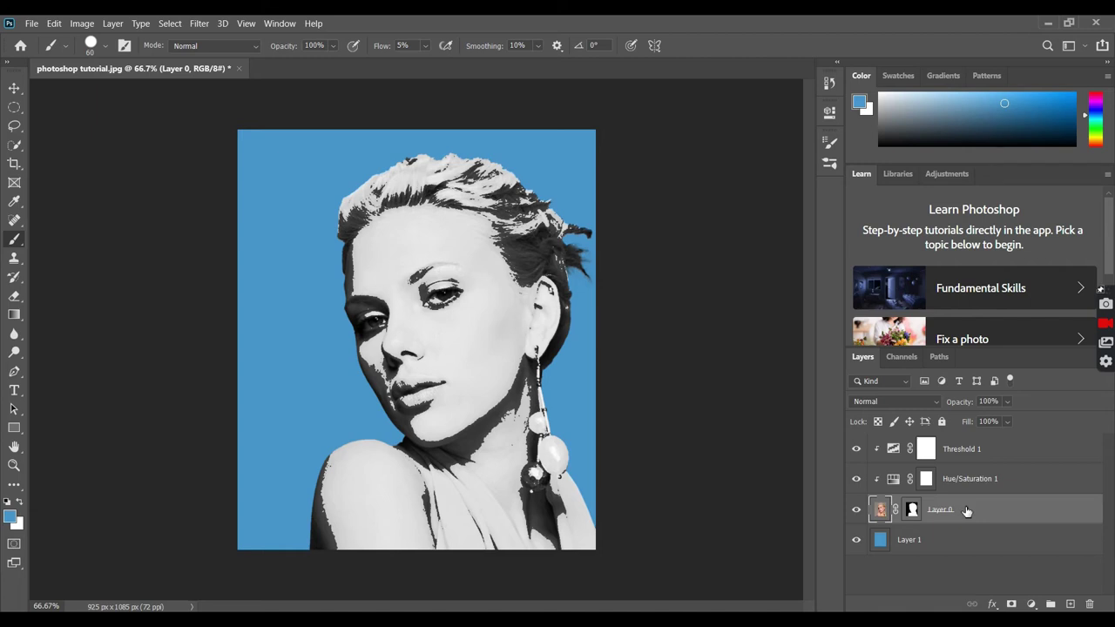
{"action": "right_click", "coordinate": [965, 510]}
Convert Layer 0 to a smart object and apply a 0.6-pixel Gaussian Blur
{"action": "left_click", "coordinate": [837, 212]}
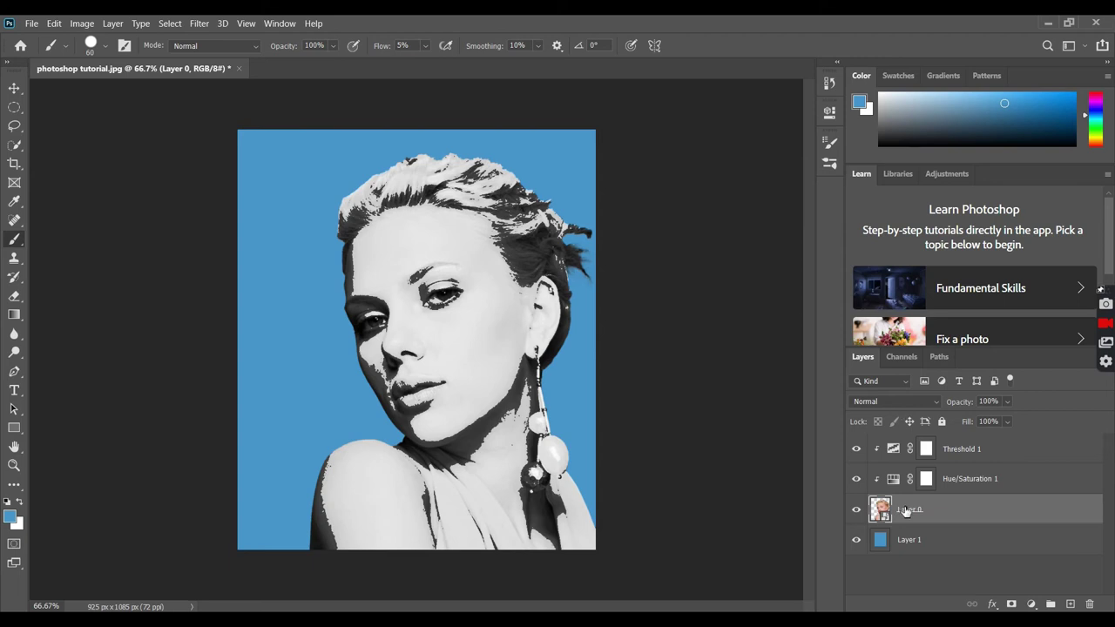
{"action": "left_click", "coordinate": [205, 29]}
{"action": "mouse_move", "coordinate": [207, 178]}
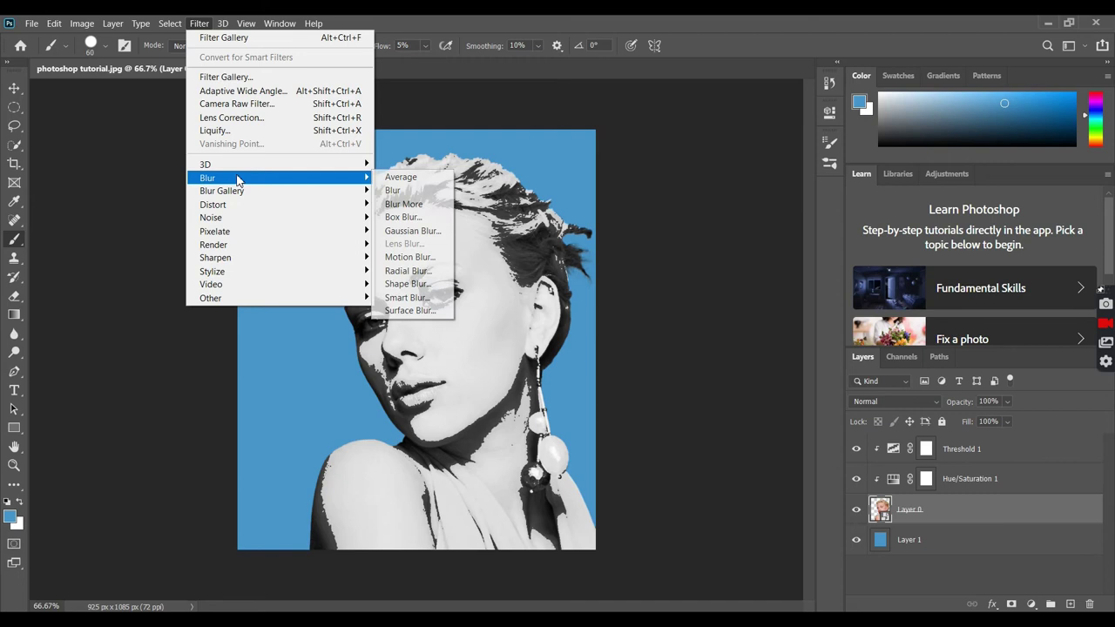
{"action": "left_click", "coordinate": [418, 239]}
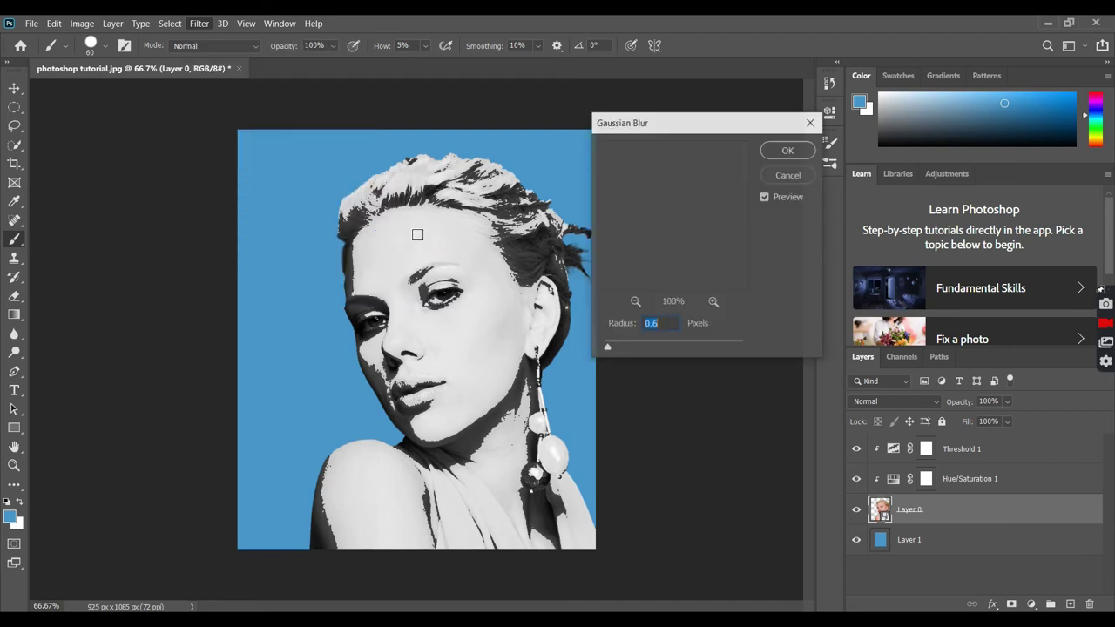
{"action": "left_click_drag", "start_coordinate": [648, 228], "coordinate": [742, 294]}
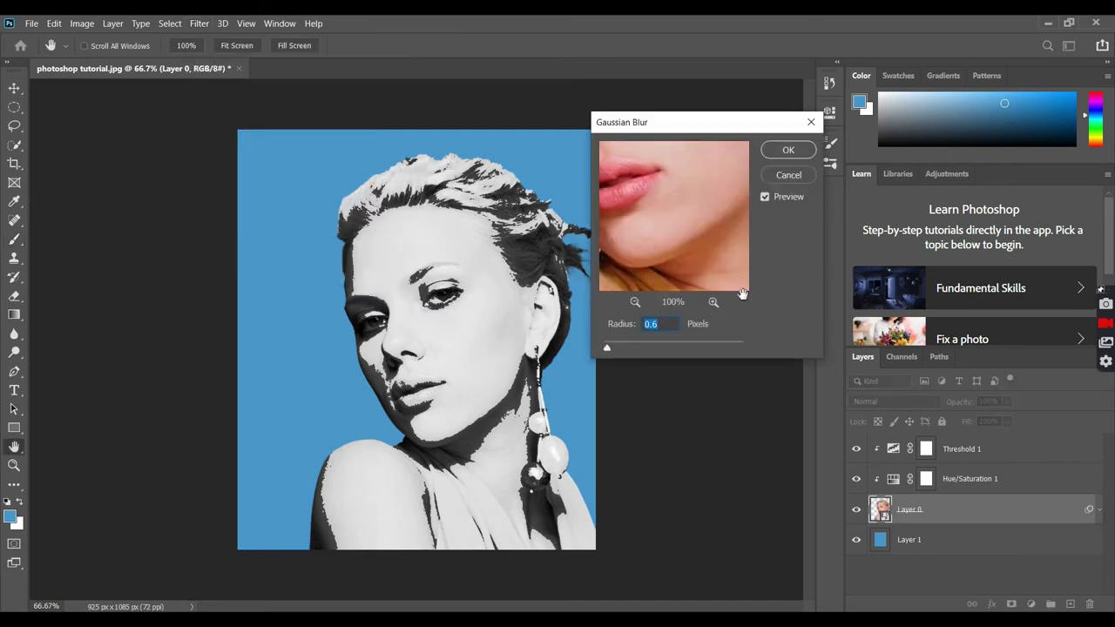
{"action": "left_click_drag", "start_coordinate": [627, 179], "coordinate": [711, 259]}
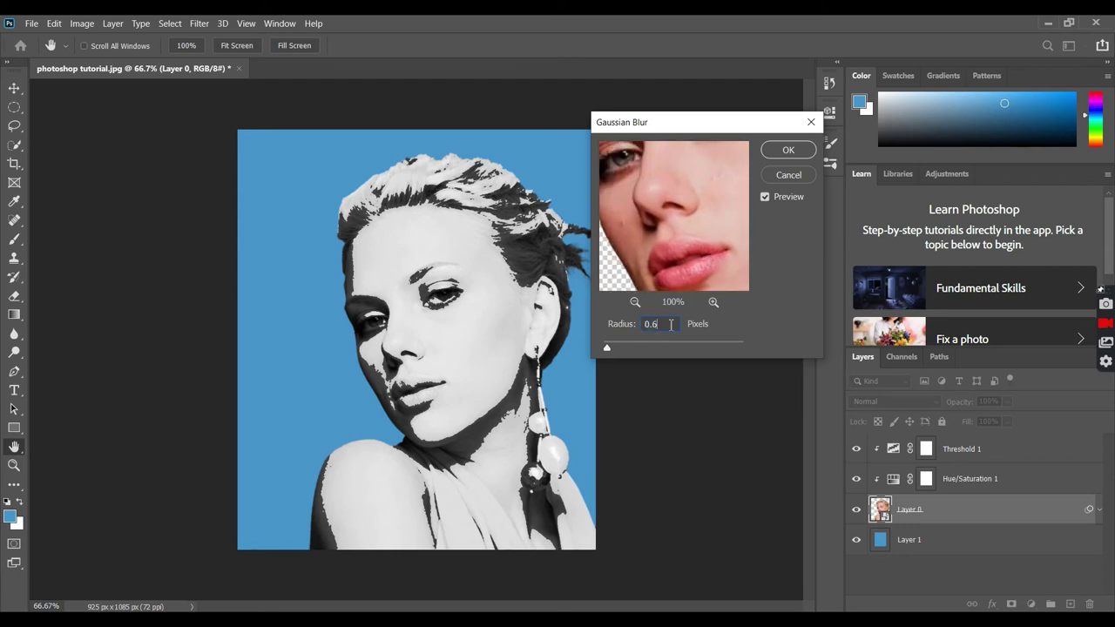
{"action": "left_click", "coordinate": [787, 150]}
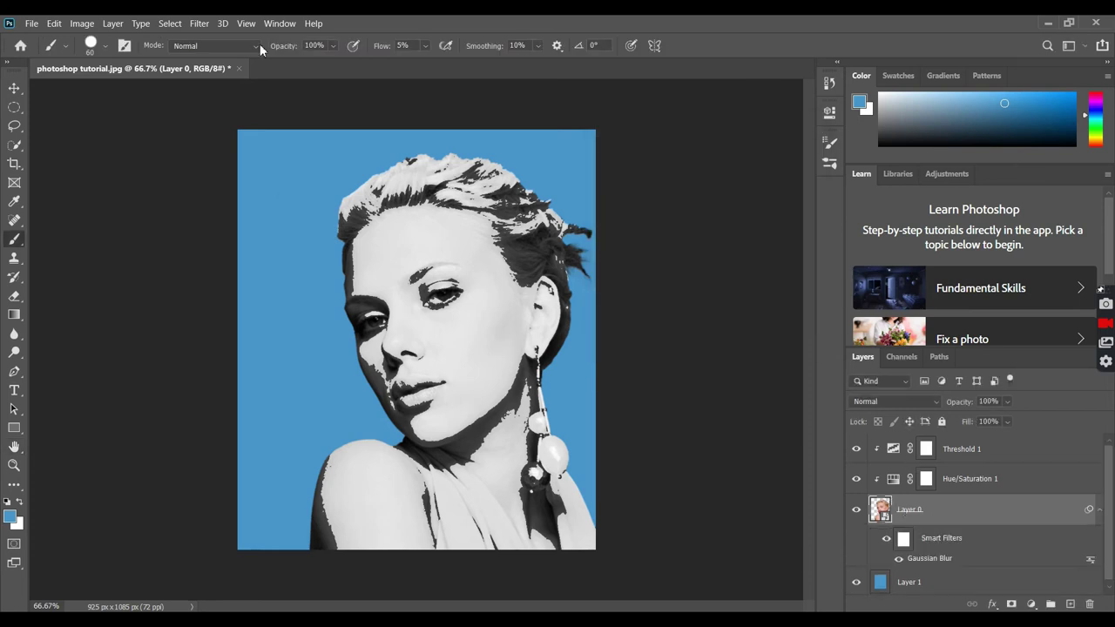
Apply the Filter Gallery Halftone Pattern to the portrait: Size 2, Contrast 29, Dot pattern
{"action": "left_click", "coordinate": [203, 24]}
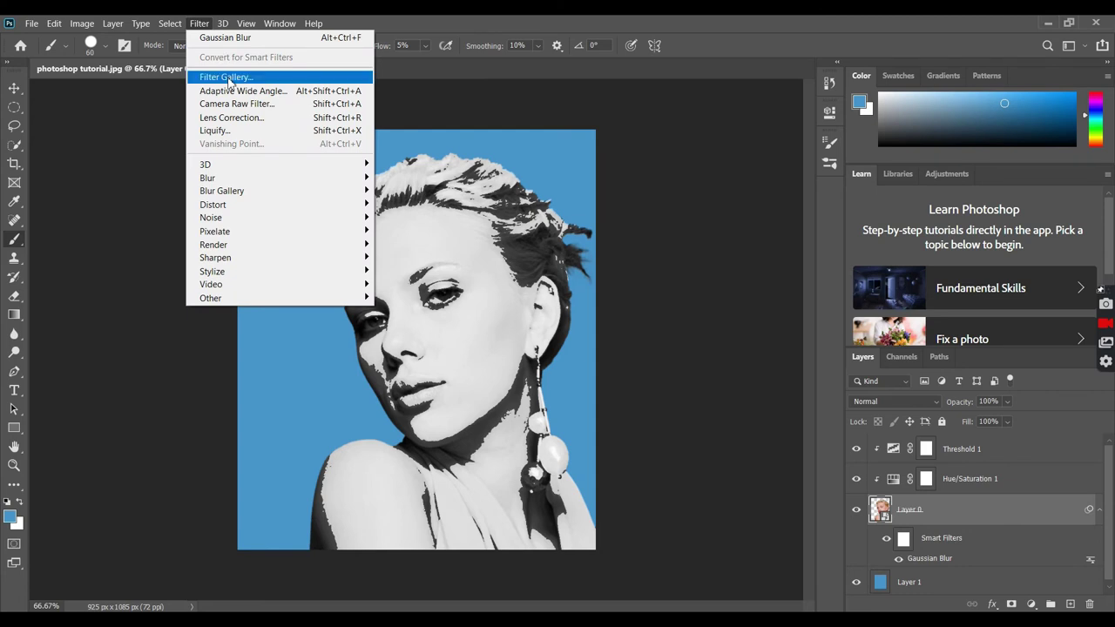
{"action": "left_click", "coordinate": [229, 80]}
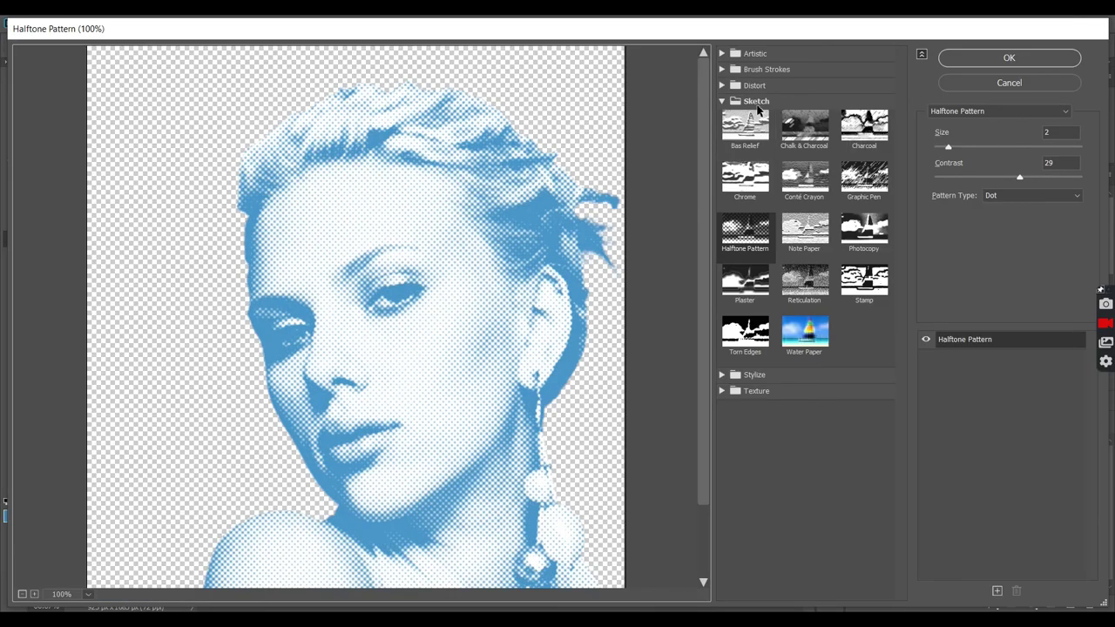
{"action": "left_click", "coordinate": [757, 249]}
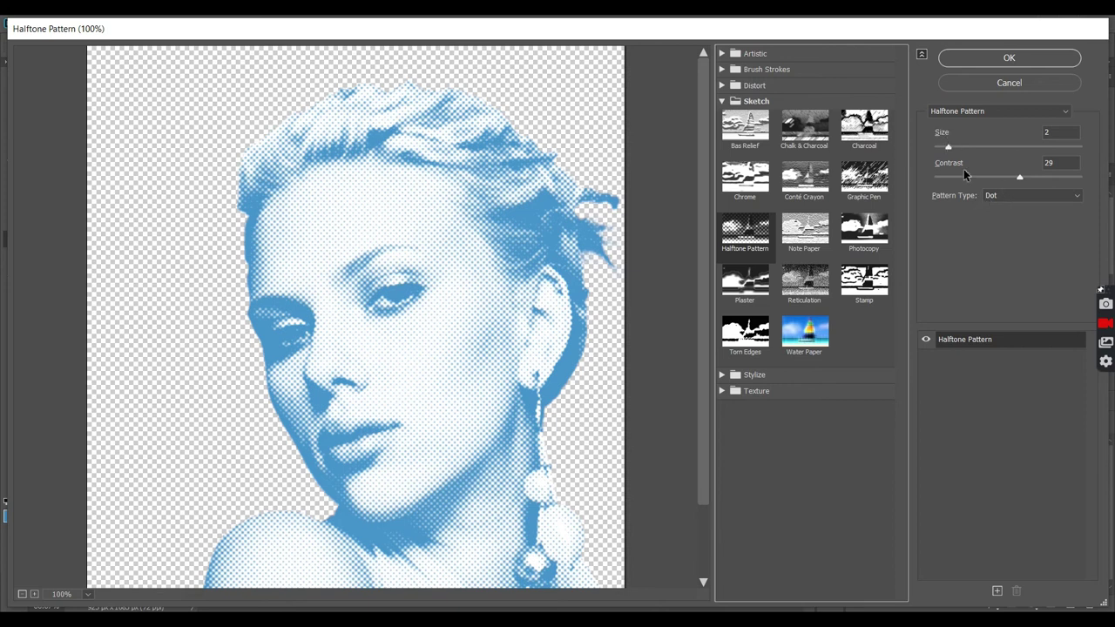
{"action": "left_click", "coordinate": [1026, 56]}
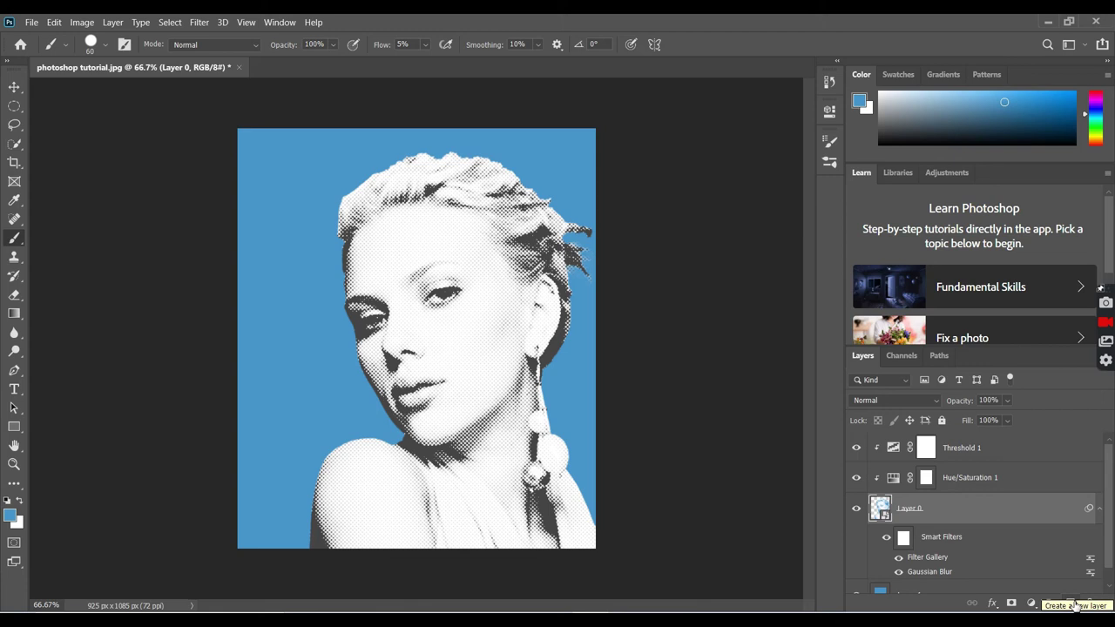
Add a blank Layer 2, move it to the top of the stack, and unclip it
{"action": "left_click", "coordinate": [1077, 606]}
{"action": "left_click", "coordinate": [1076, 606]}
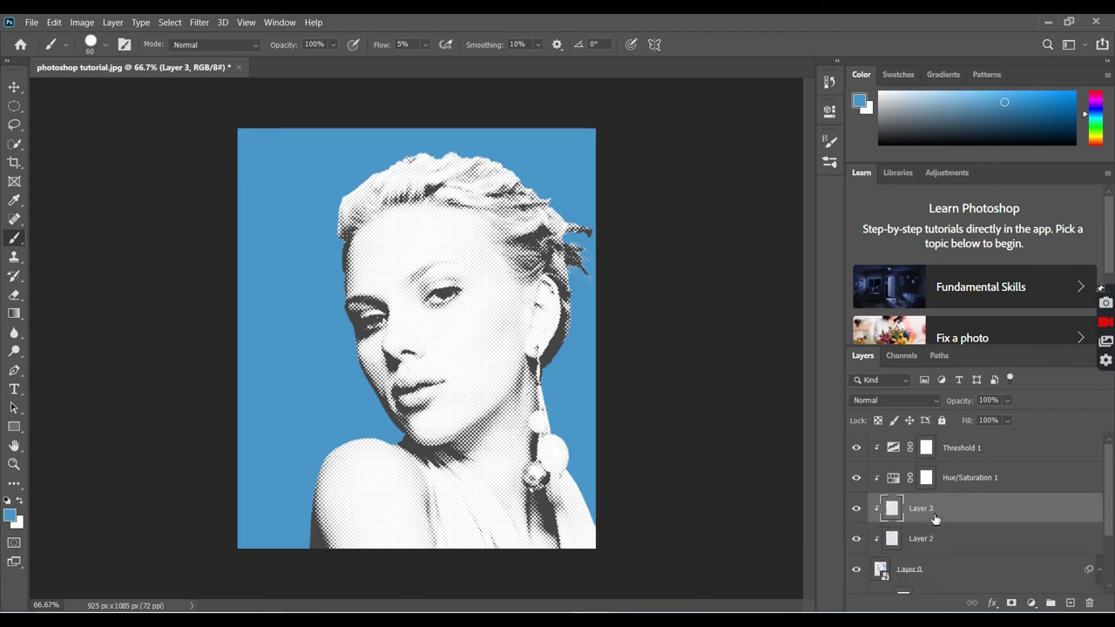
{"action": "key", "text": "Delete"}
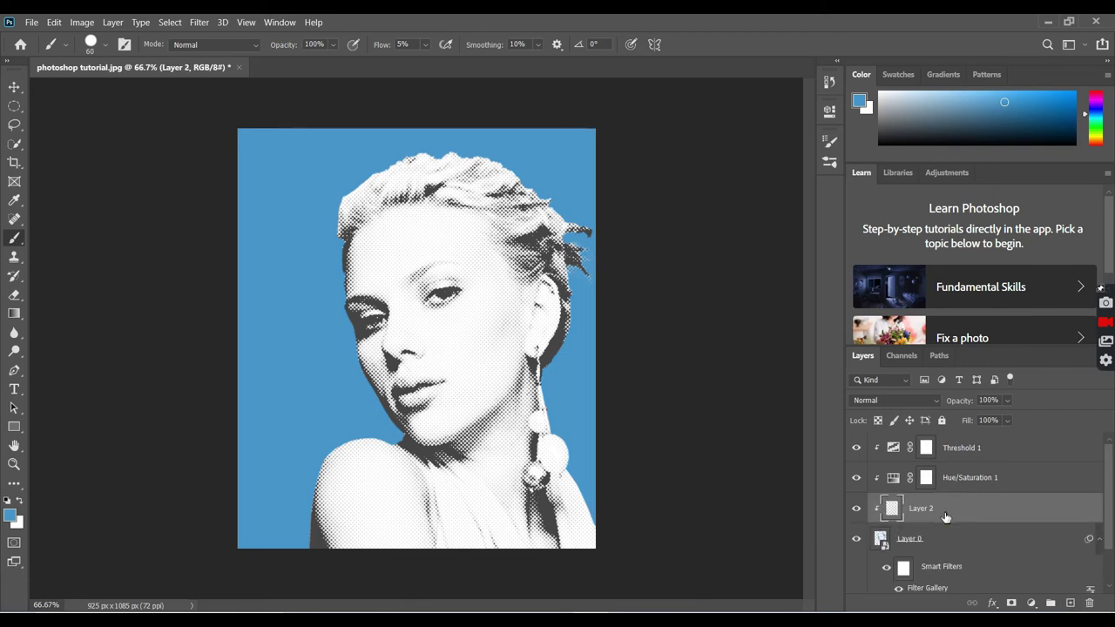
{"action": "left_click_drag", "start_coordinate": [945, 517], "coordinate": [946, 443]}
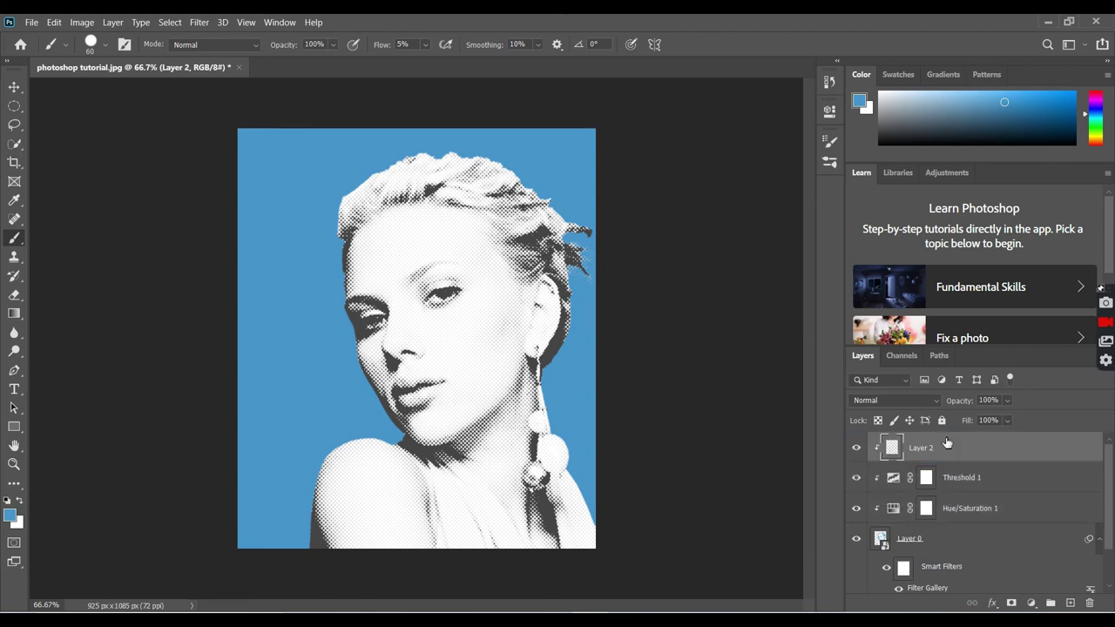
{"action": "right_click", "coordinate": [930, 448]}
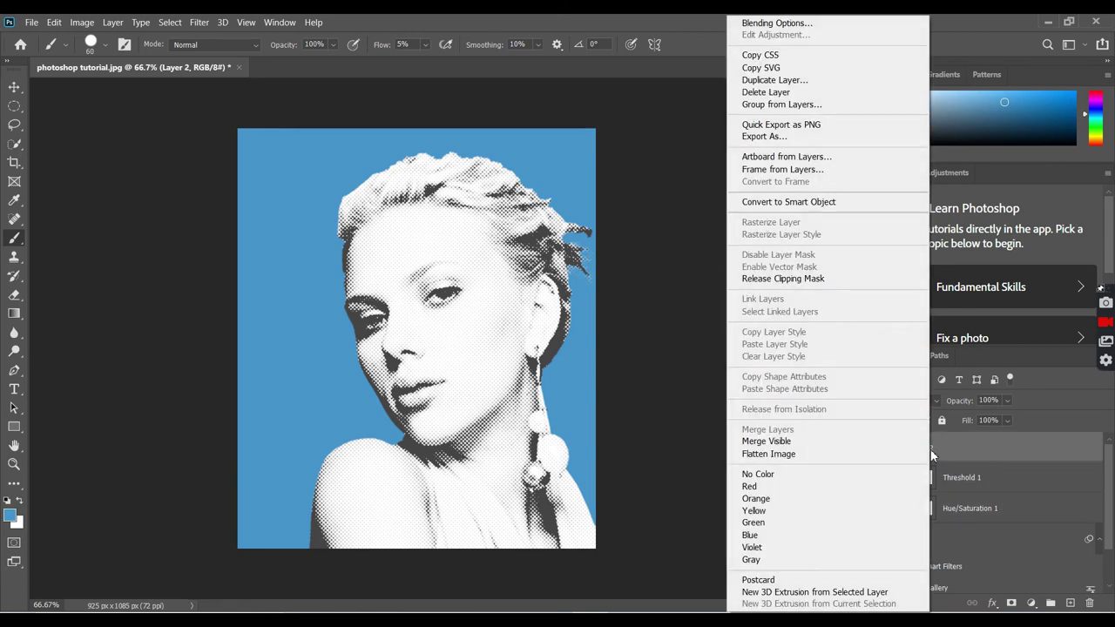
{"action": "left_click", "coordinate": [818, 280]}
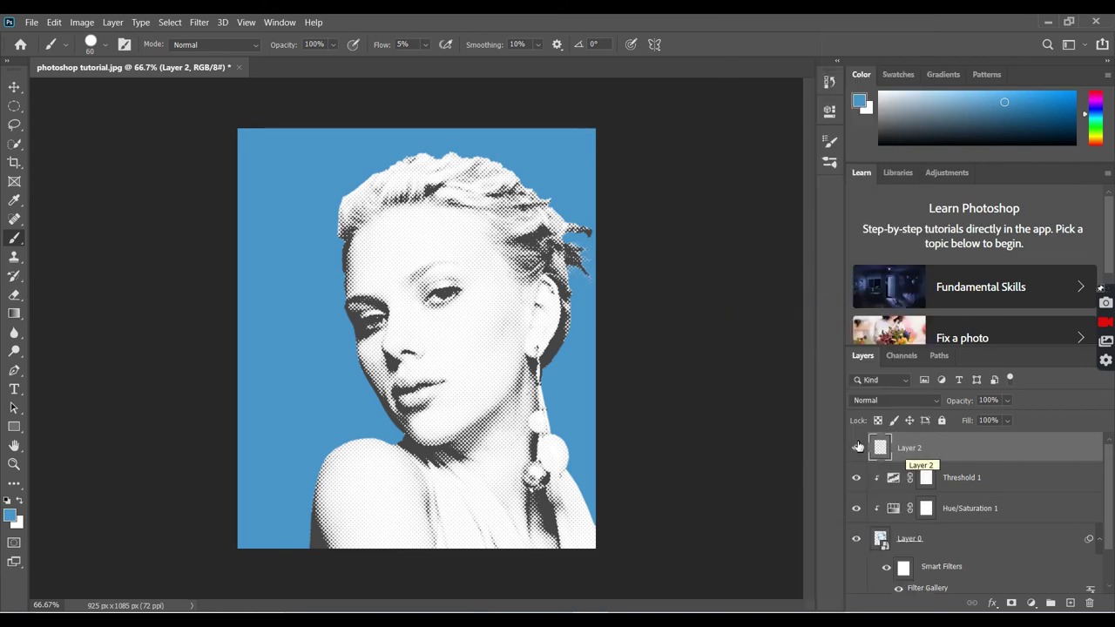
Hide Threshold 1, Hue/Saturation 1 and Layer 0's smart filters to reveal the colour photo
{"action": "left_click", "coordinate": [856, 477]}
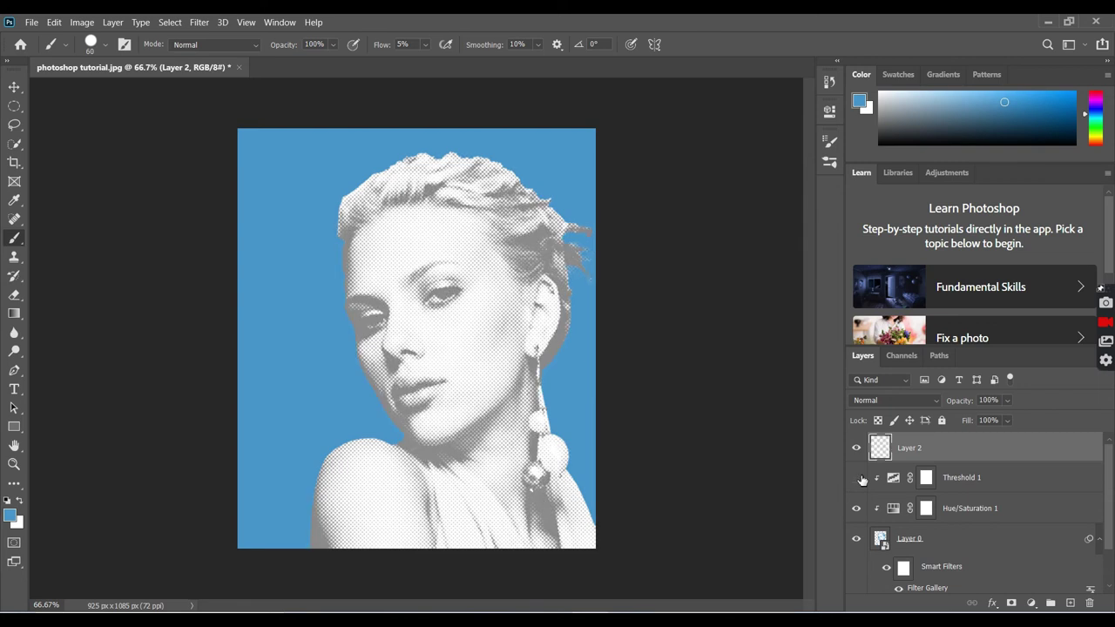
{"action": "left_click", "coordinate": [856, 508]}
{"action": "scroll", "coordinate": [862, 519], "scroll_direction": "down", "scroll_amount": 1}
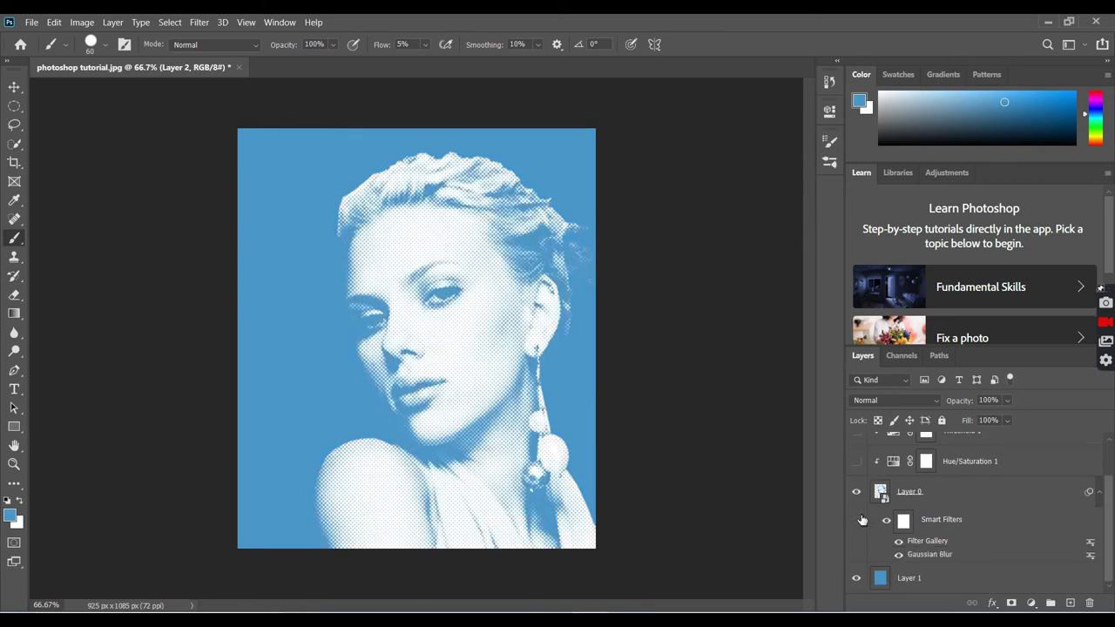
{"action": "left_click", "coordinate": [886, 520]}
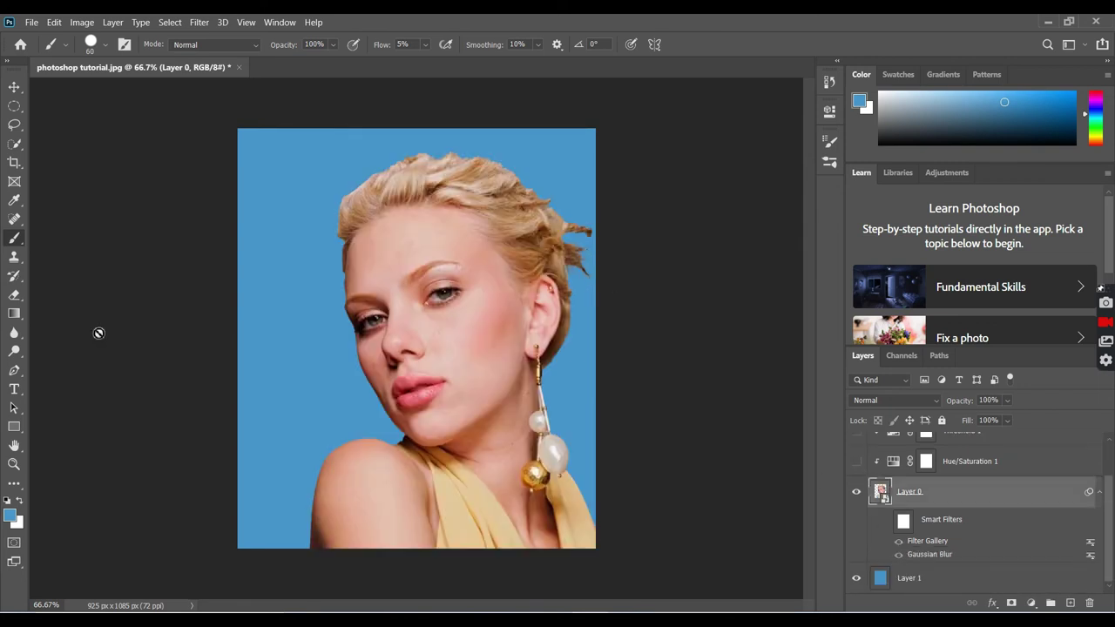
Zoom in on the face and trace the lips' outline with the Pen Tool
{"action": "left_click", "coordinate": [15, 371]}
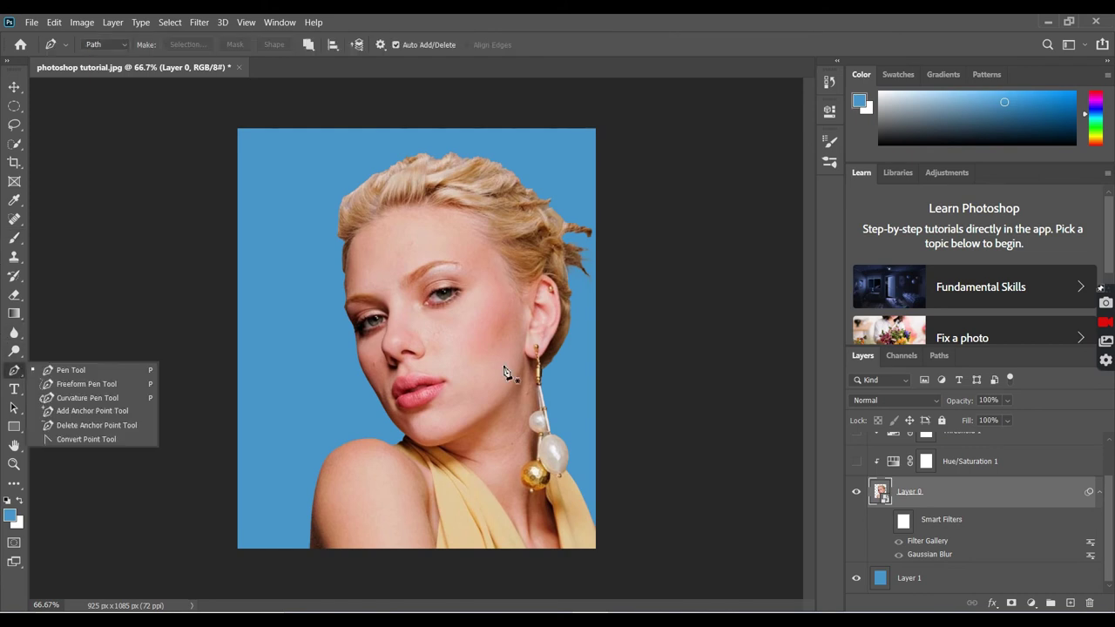
{"action": "left_click", "coordinate": [131, 372]}
{"action": "key", "text": "ctrl+plus"}
{"action": "key", "text": "ctrl+plus"}
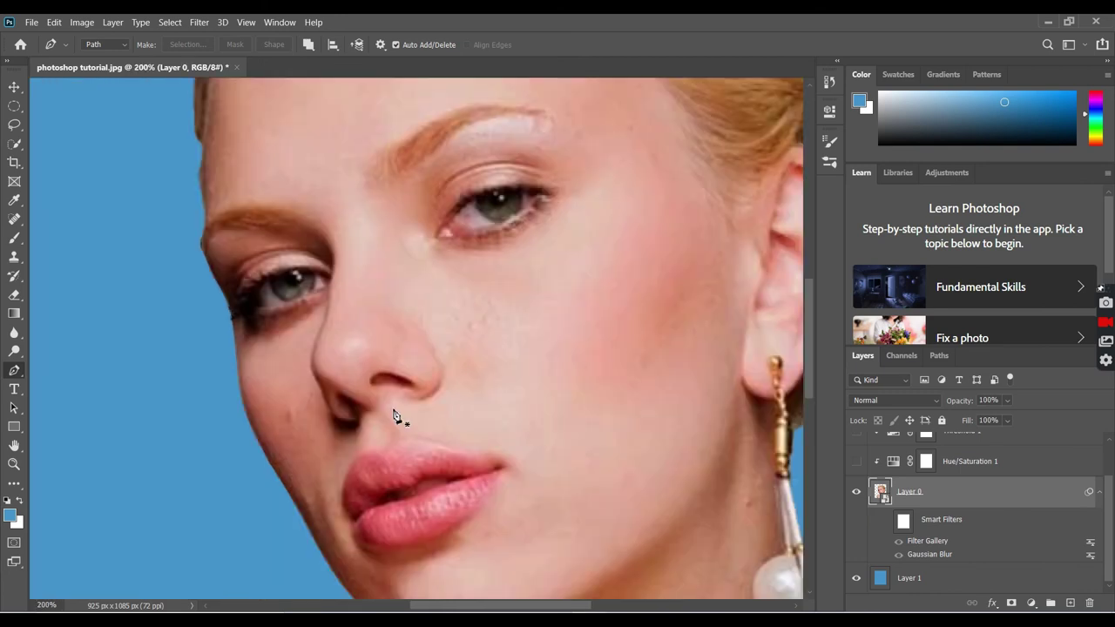
{"action": "scroll", "coordinate": [394, 416], "scroll_direction": "down", "scroll_amount": 1}
{"action": "scroll", "coordinate": [398, 418], "scroll_direction": "down", "scroll_amount": 1}
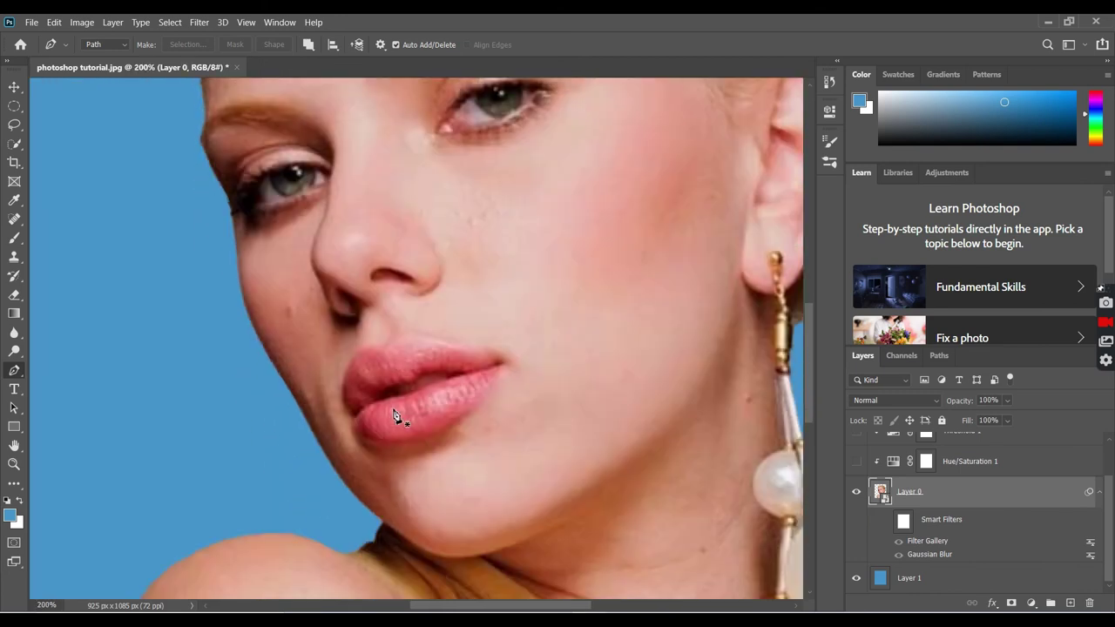
{"action": "left_click", "coordinate": [348, 414]}
{"action": "mouse_move", "coordinate": [391, 356]}
{"action": "left_mouse_down"}
{"action": "mouse_move", "coordinate": [503, 361]}
{"action": "mouse_move", "coordinate": [438, 419]}
{"action": "left_mouse_up"}
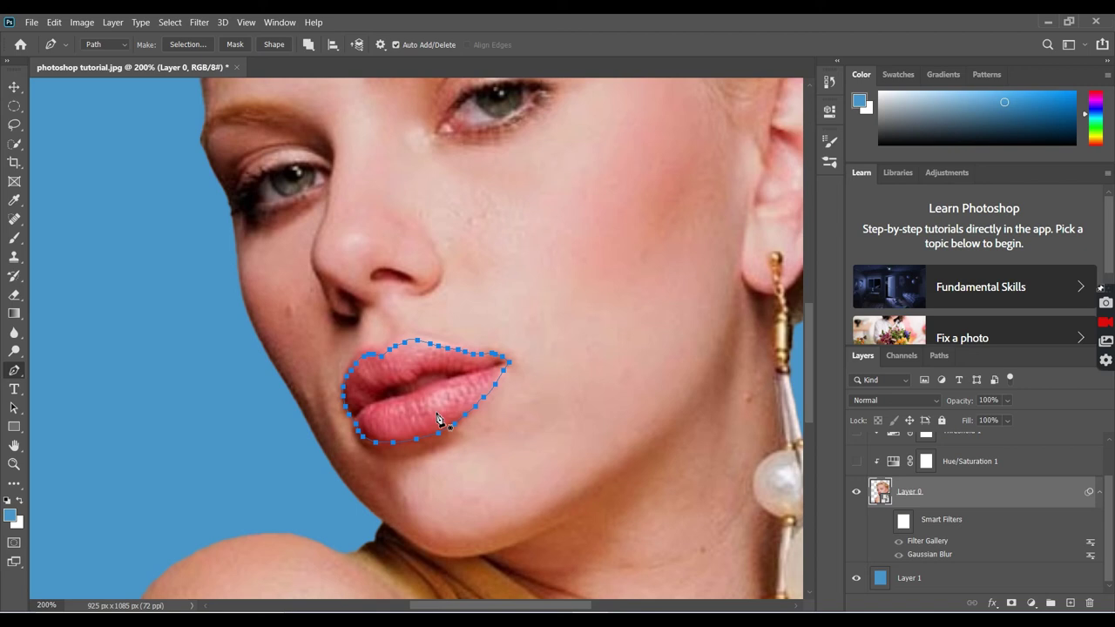
Convert the lip path into a selection with a feather radius of 0
{"action": "right_click", "coordinate": [414, 369]}
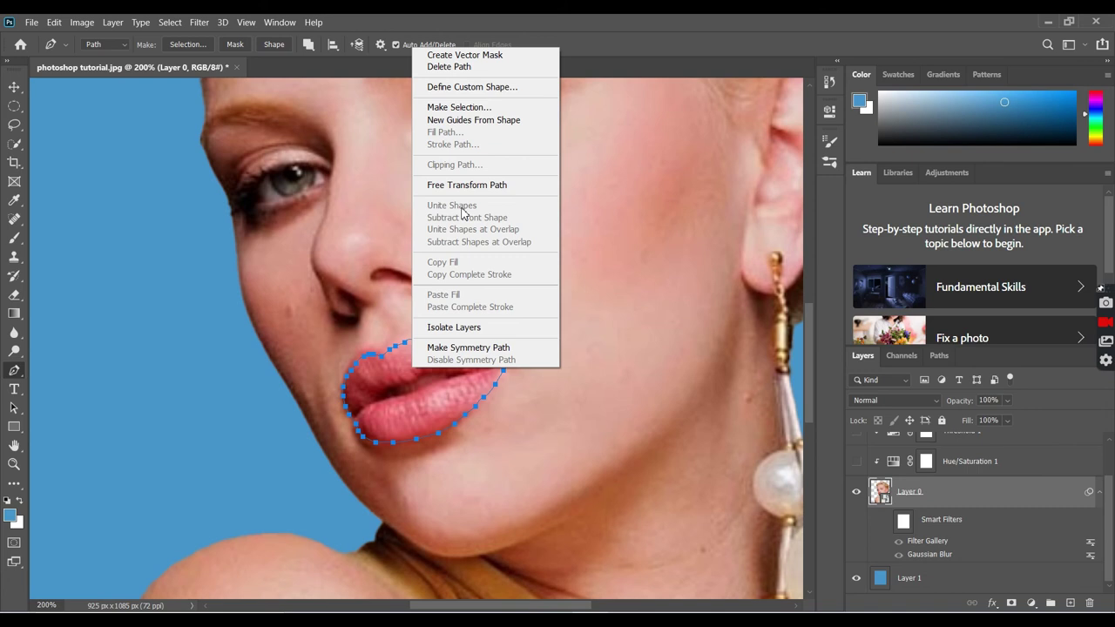
{"action": "left_click", "coordinate": [473, 108]}
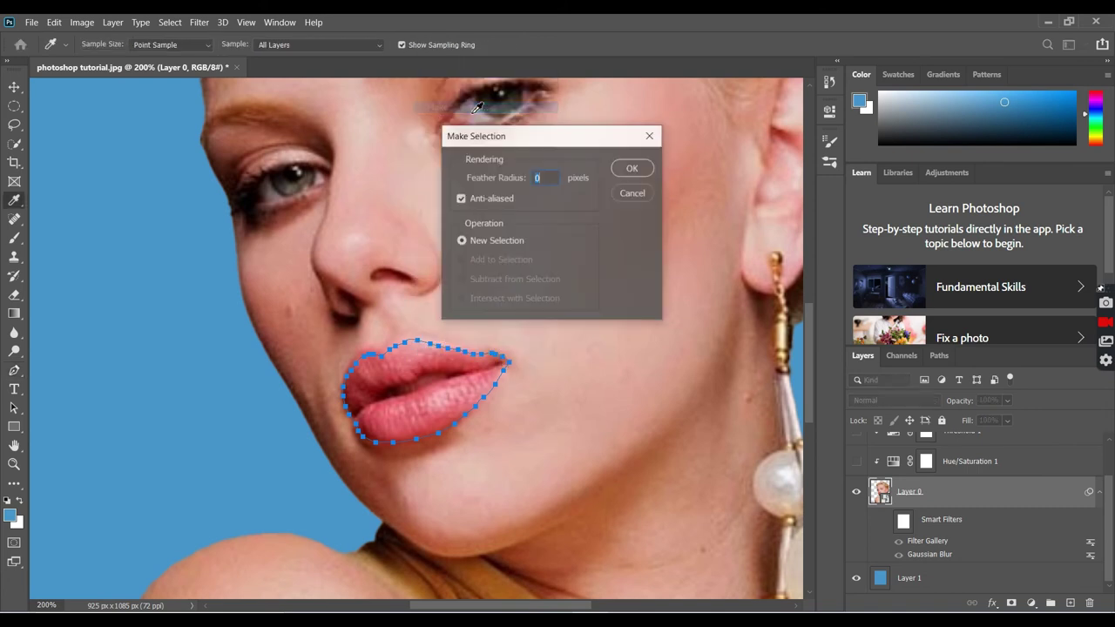
{"action": "left_click", "coordinate": [539, 180]}
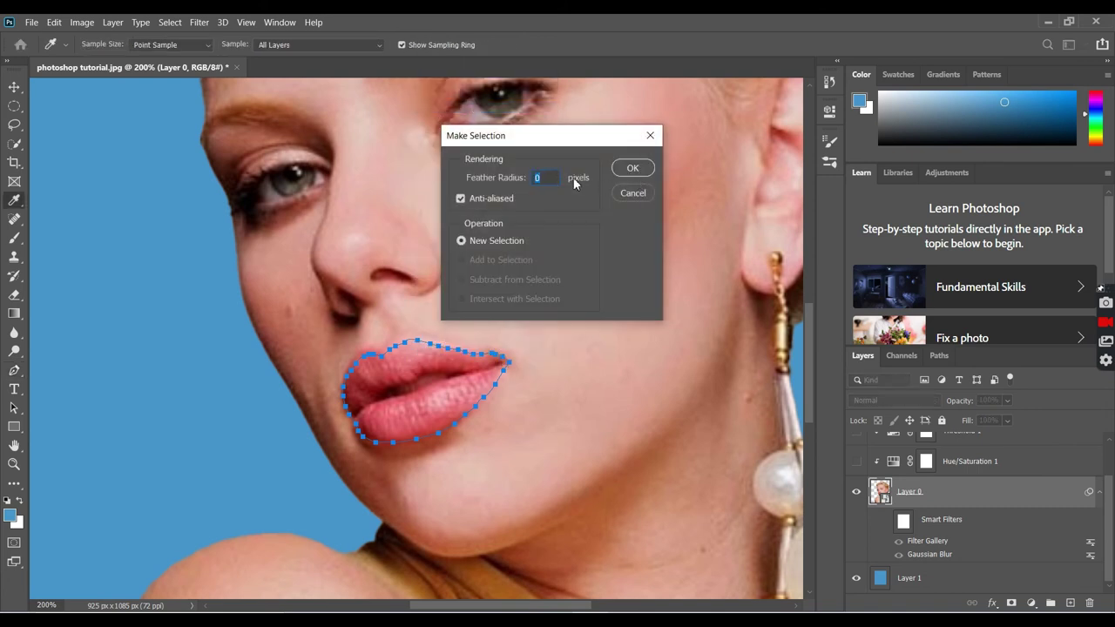
{"action": "left_click", "coordinate": [641, 168]}
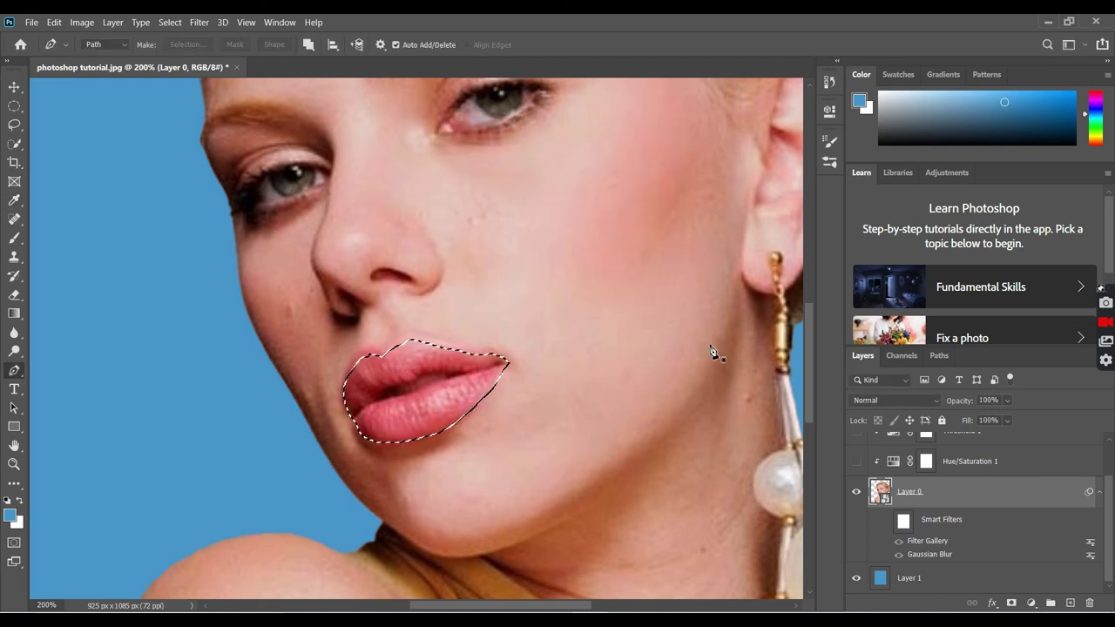
Turn Threshold 1, Hue/Saturation 1 and the halftone smart filters back on
{"action": "key", "text": "ctrl+minus"}
{"action": "scroll", "coordinate": [879, 448], "scroll_direction": "up", "scroll_amount": 1}
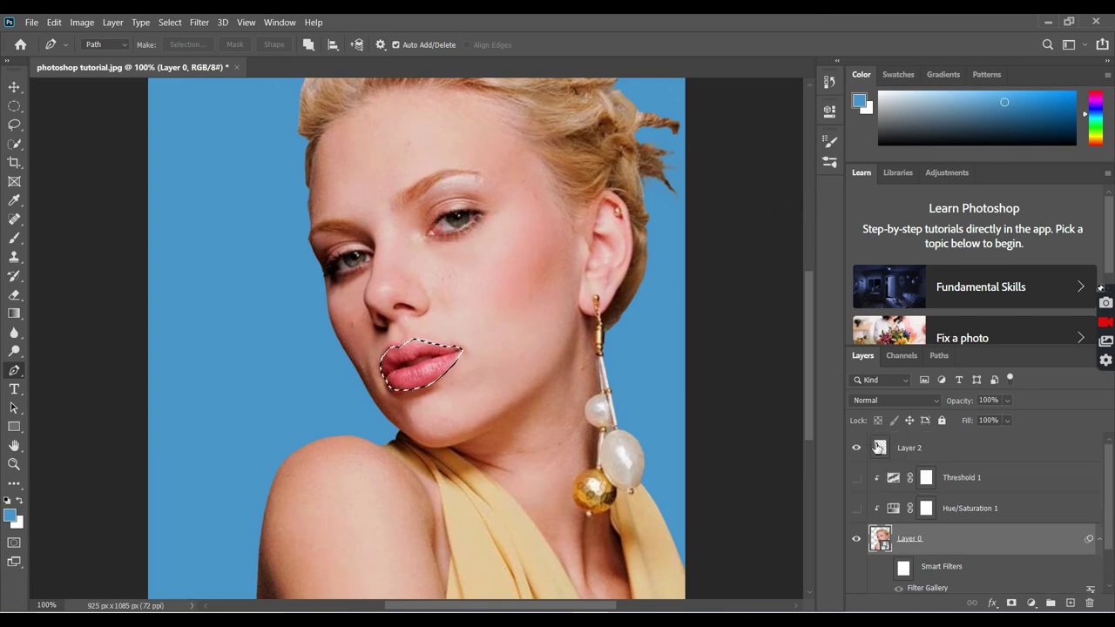
{"action": "left_click", "coordinate": [856, 477]}
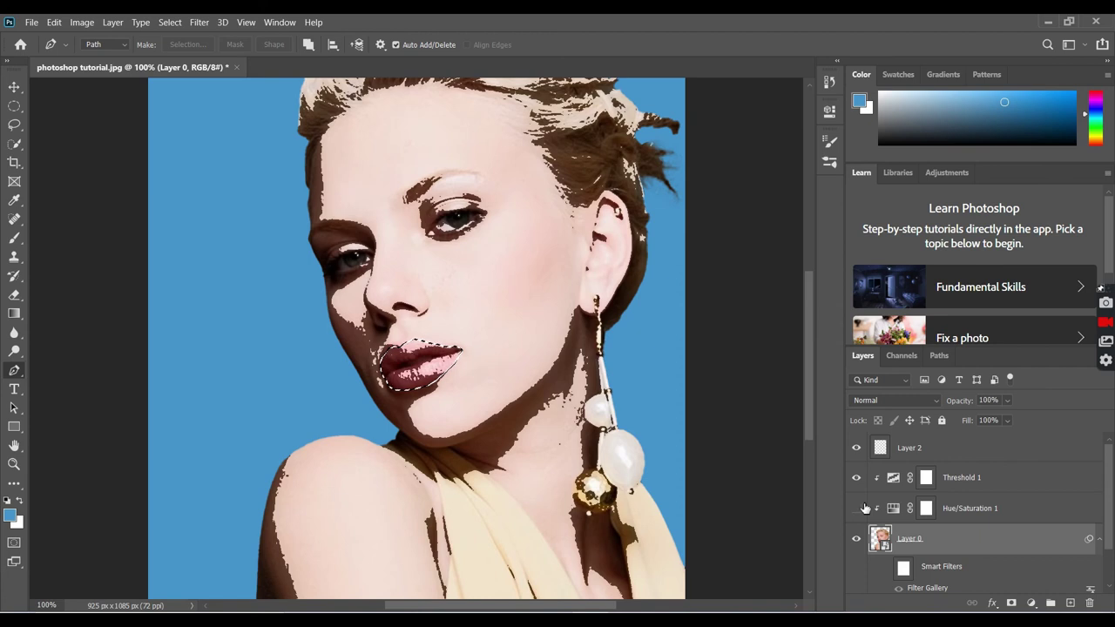
{"action": "left_click", "coordinate": [855, 508]}
{"action": "scroll", "coordinate": [865, 508], "scroll_direction": "down", "scroll_amount": 1}
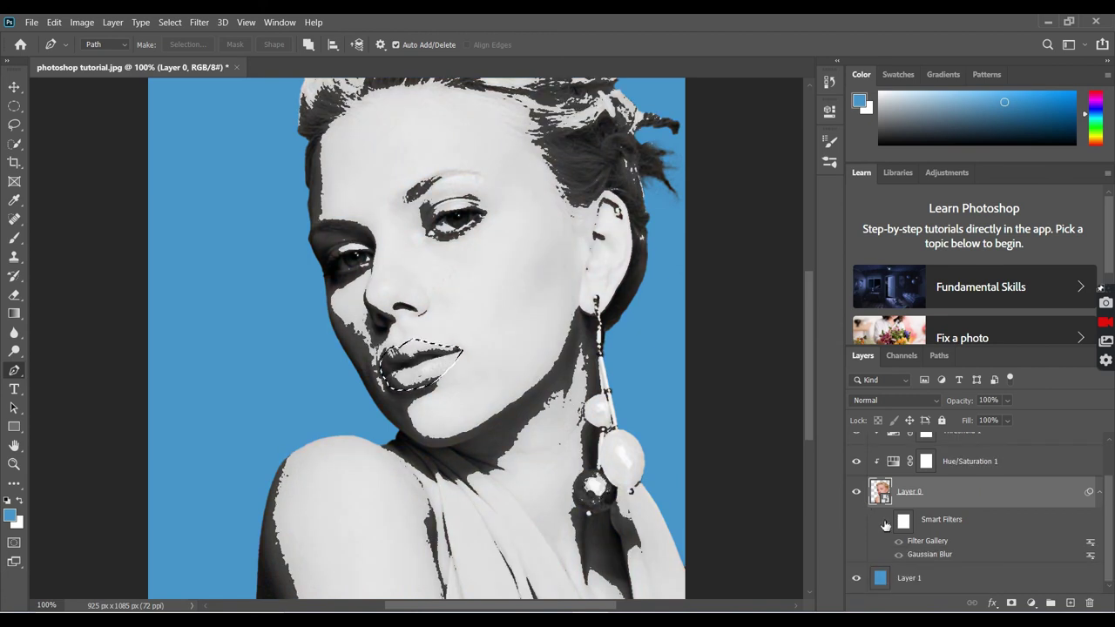
{"action": "left_click", "coordinate": [885, 520]}
{"action": "scroll", "coordinate": [919, 474], "scroll_direction": "up", "scroll_amount": 1}
{"action": "key", "text": "ctrl+minus"}
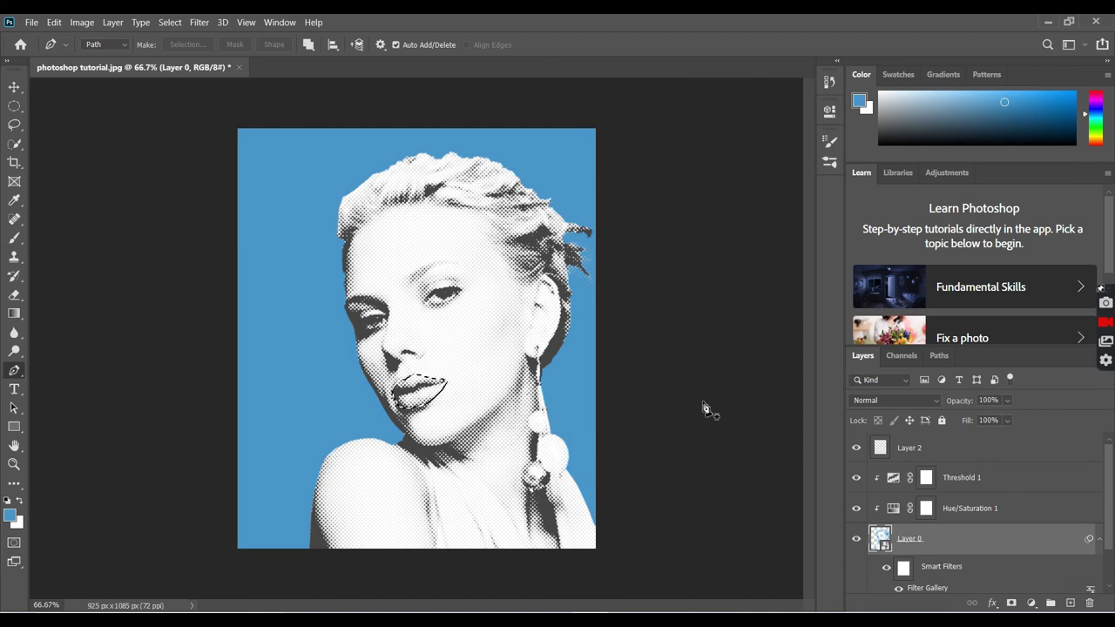
Select Layer 2 and fill the lip selection with the current foreground colour
{"action": "left_click", "coordinate": [965, 458]}
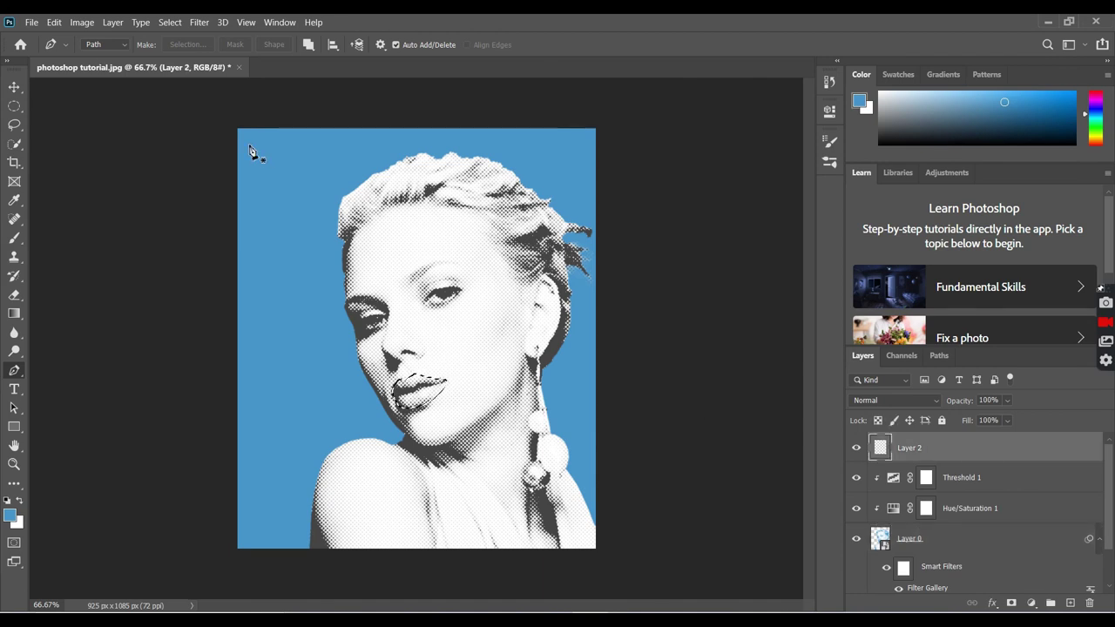
{"action": "left_click", "coordinate": [53, 22]}
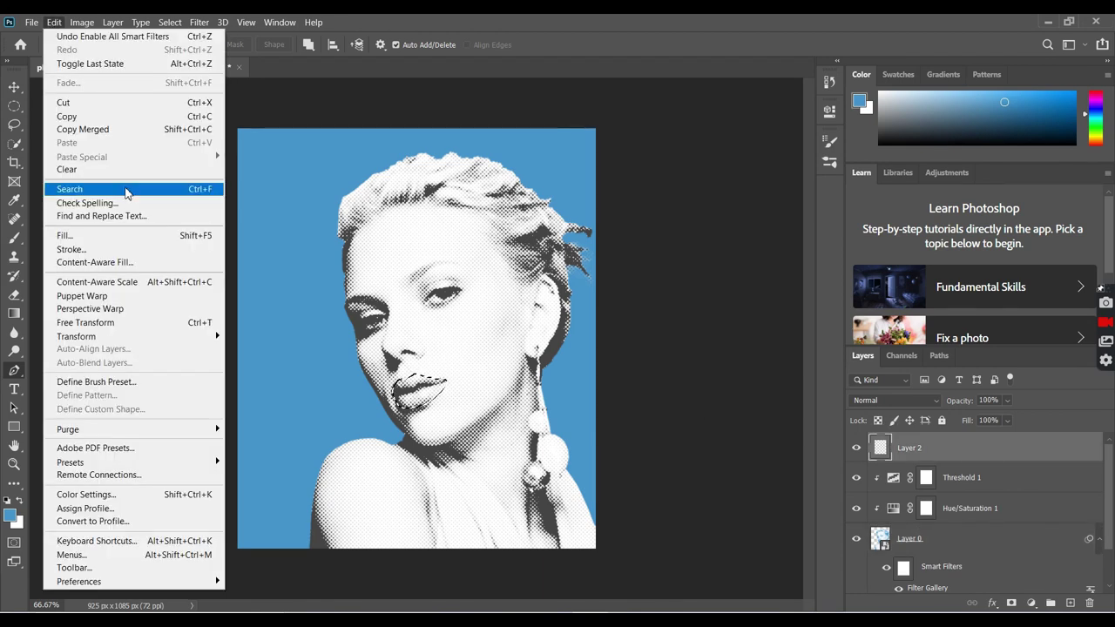
{"action": "left_click", "coordinate": [135, 235]}
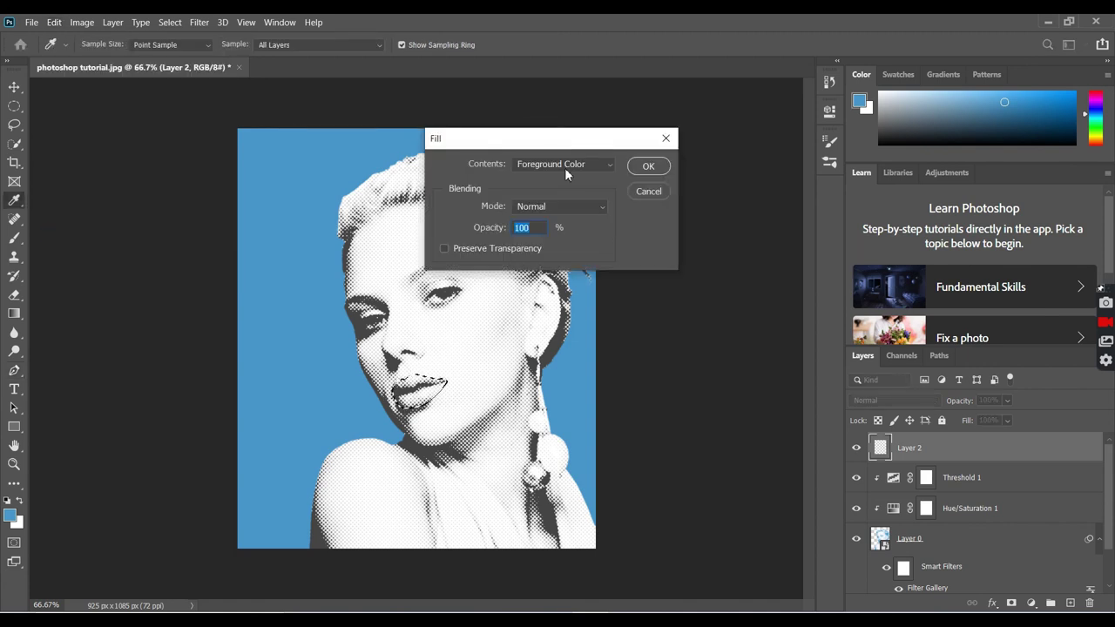
{"action": "left_click", "coordinate": [647, 166]}
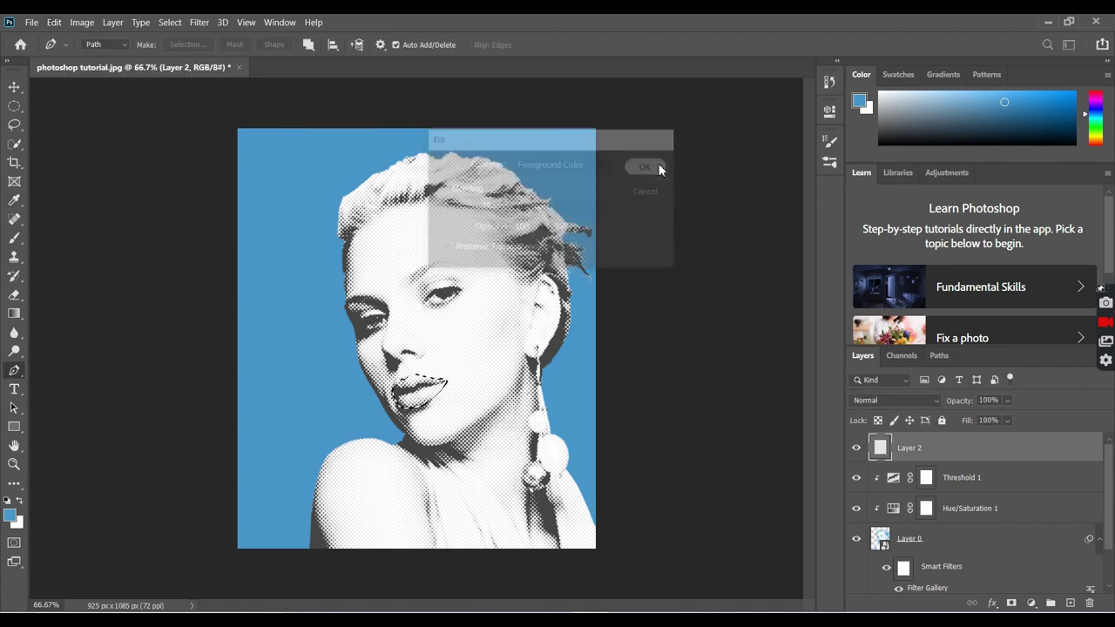
Set the foreground colour to bright red (fc0909)
{"action": "left_click", "coordinate": [10, 515]}
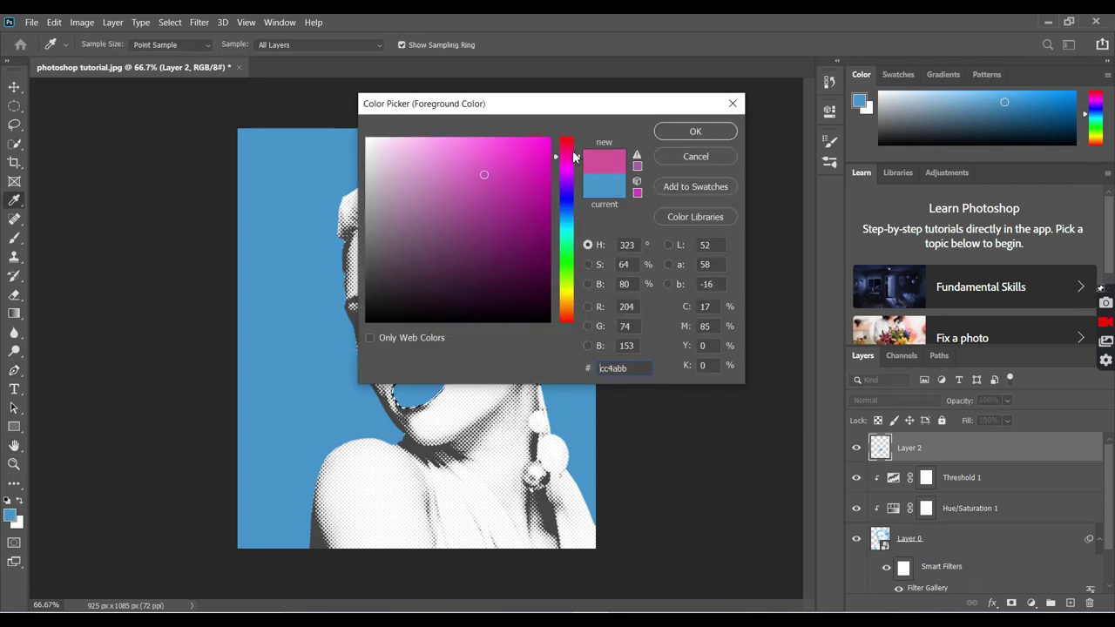
{"action": "left_click_drag", "start_coordinate": [574, 211], "coordinate": [575, 139]}
{"action": "left_click_drag", "start_coordinate": [511, 169], "coordinate": [543, 139]}
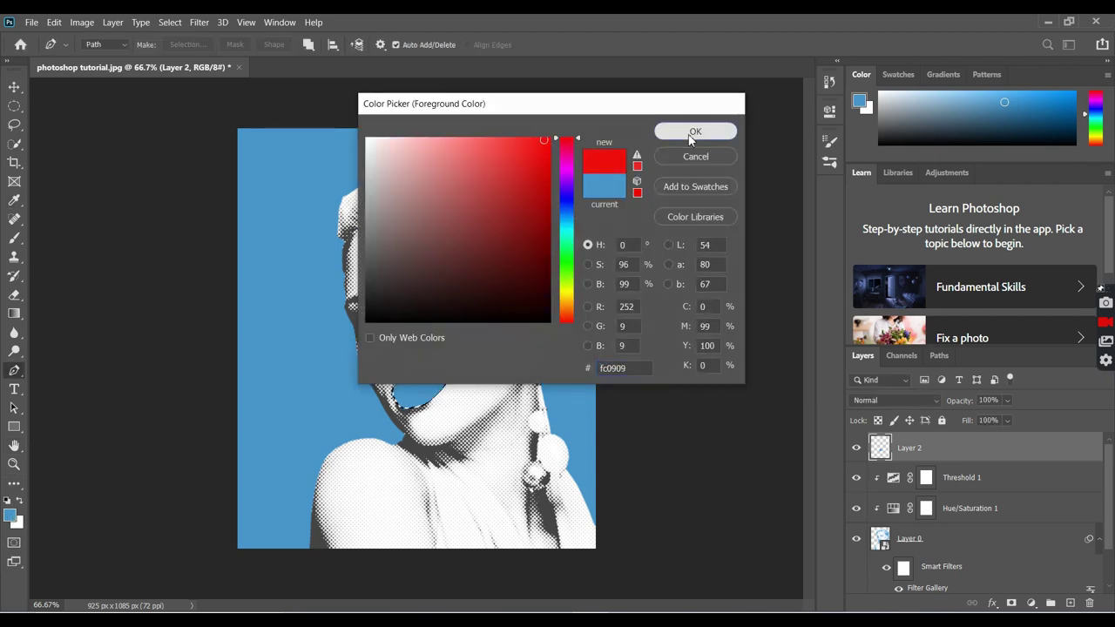
{"action": "left_click", "coordinate": [658, 134]}
Fill the lips with red and lower Layer 2's opacity to about 53%
{"action": "left_click", "coordinate": [54, 22]}
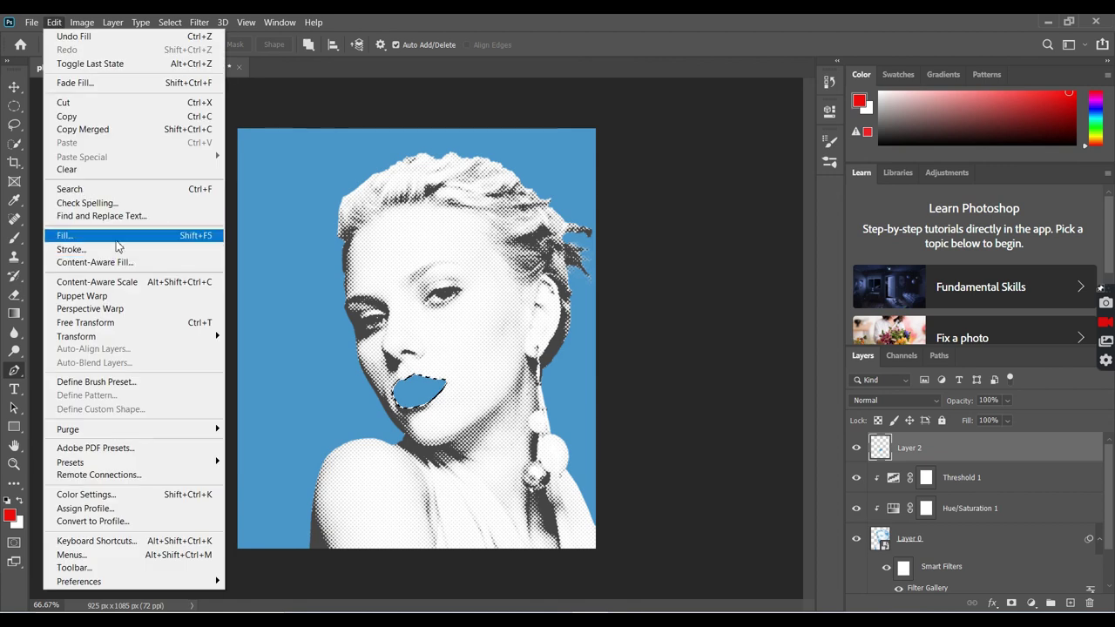
{"action": "left_click", "coordinate": [68, 235]}
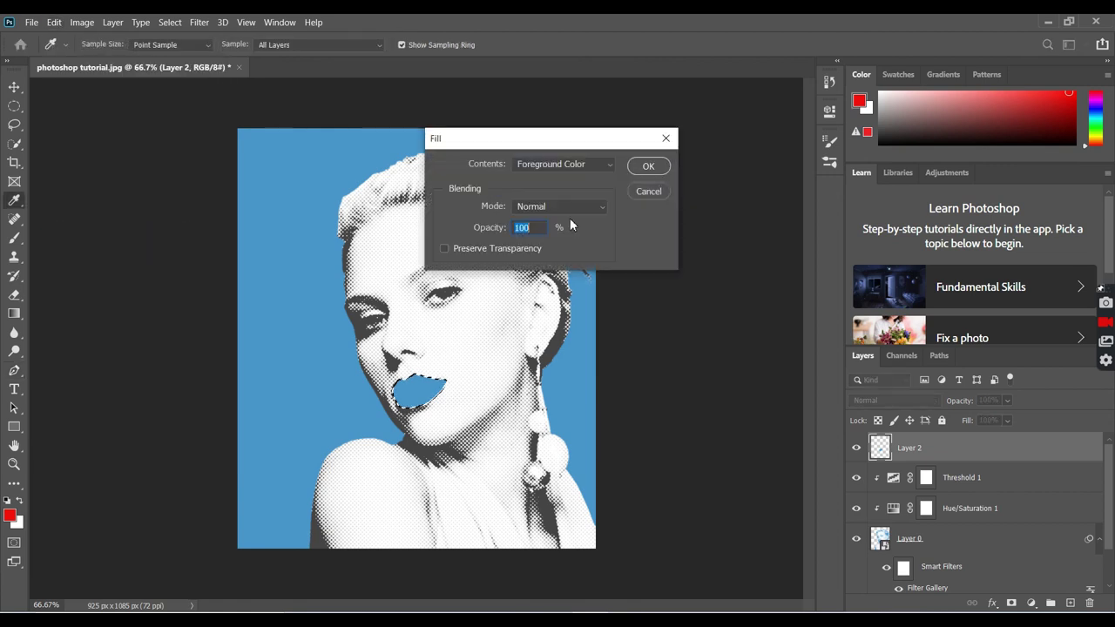
{"action": "left_click", "coordinate": [653, 168]}
{"action": "key", "text": "p"}
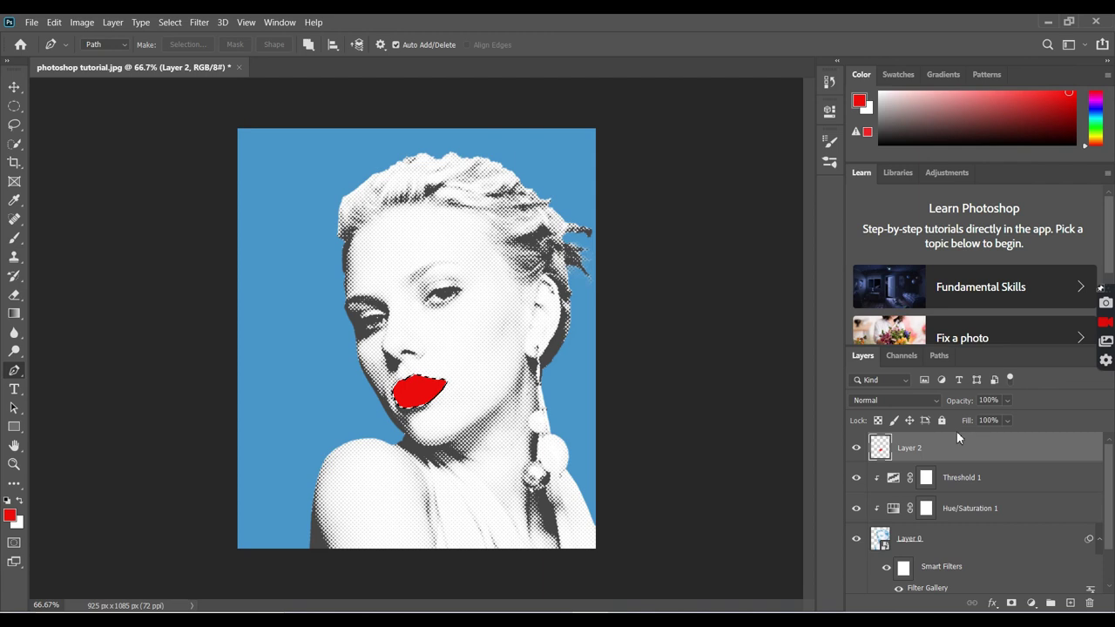
{"action": "left_click_drag", "start_coordinate": [966, 405], "coordinate": [933, 410]}
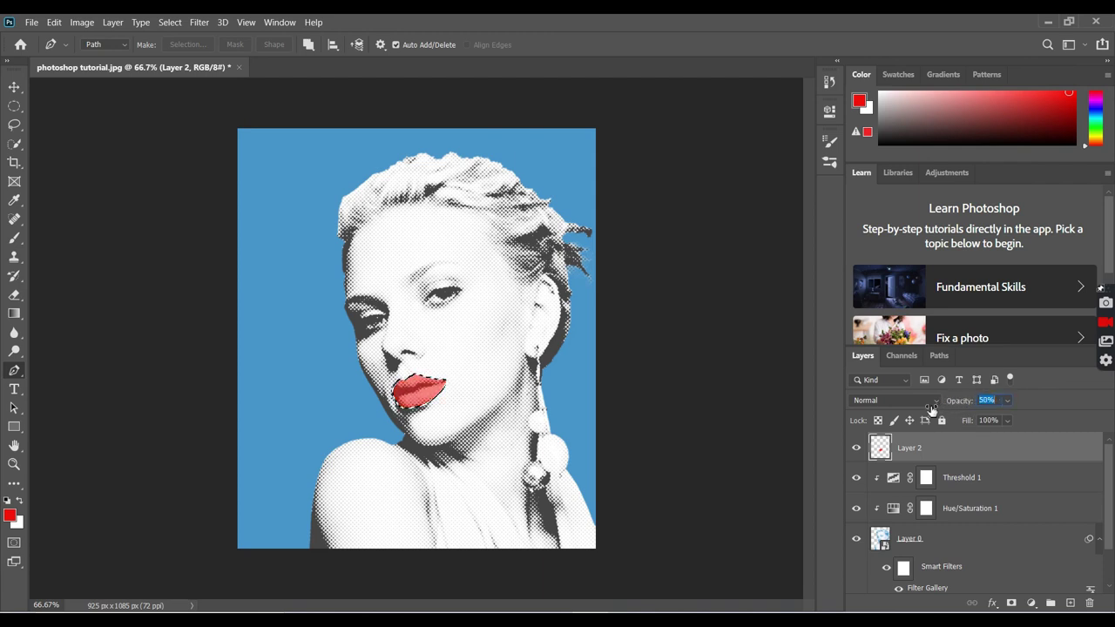
{"action": "left_click", "coordinate": [757, 413]}
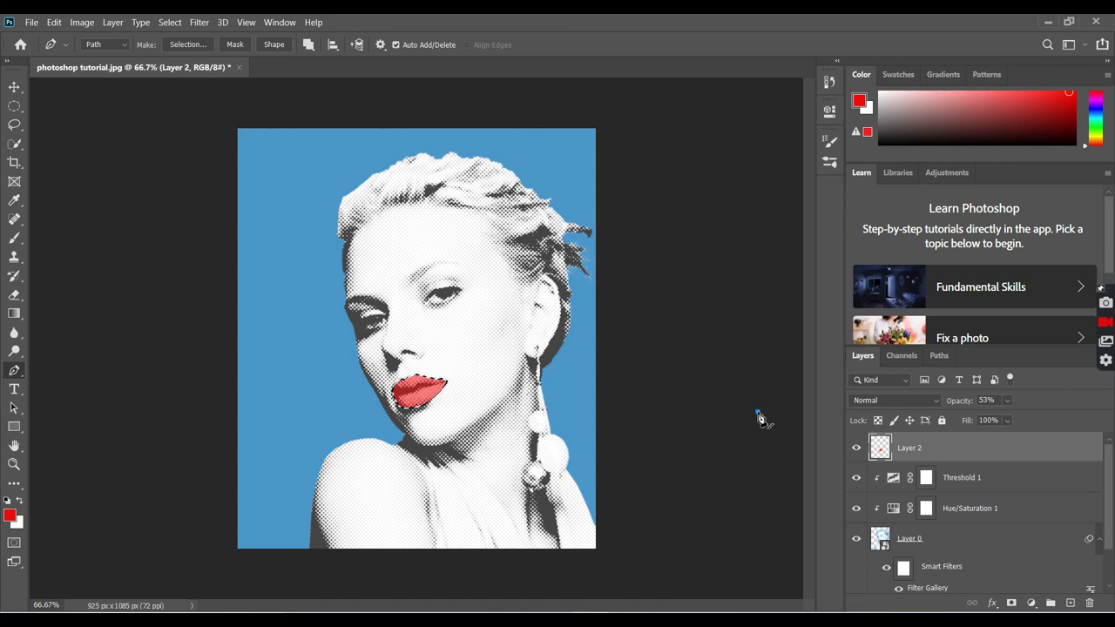
{"action": "key", "text": "b"}
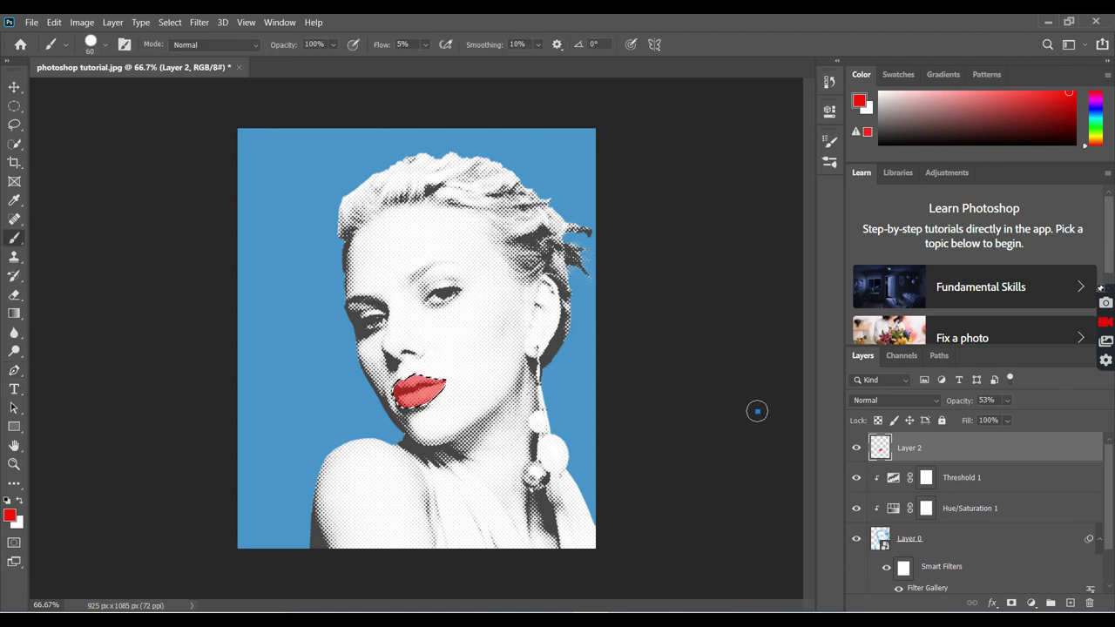